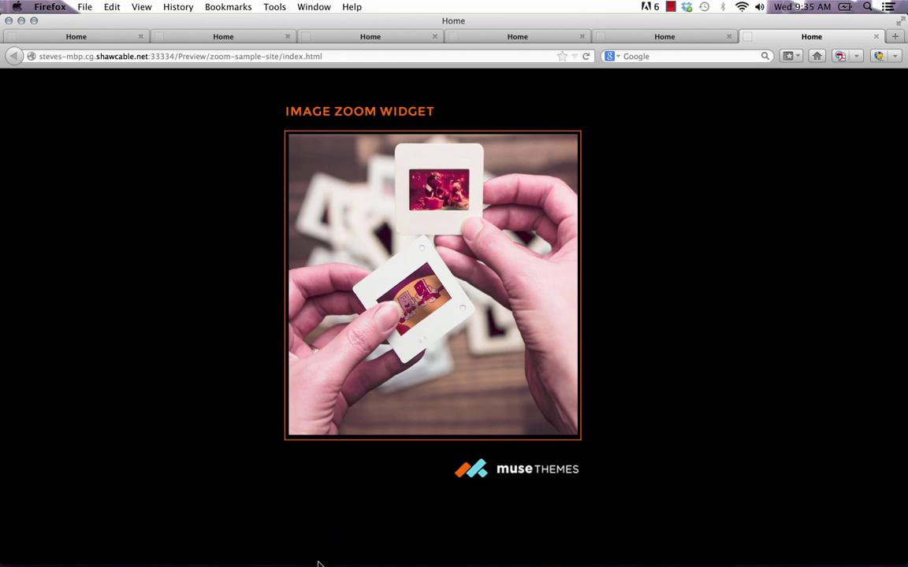
# Step: Start a new site and give its Home page a white browser fill with a 0 outline stroke
pyautogui.moveTo(319, 564)
pyautogui.click(379, 543)
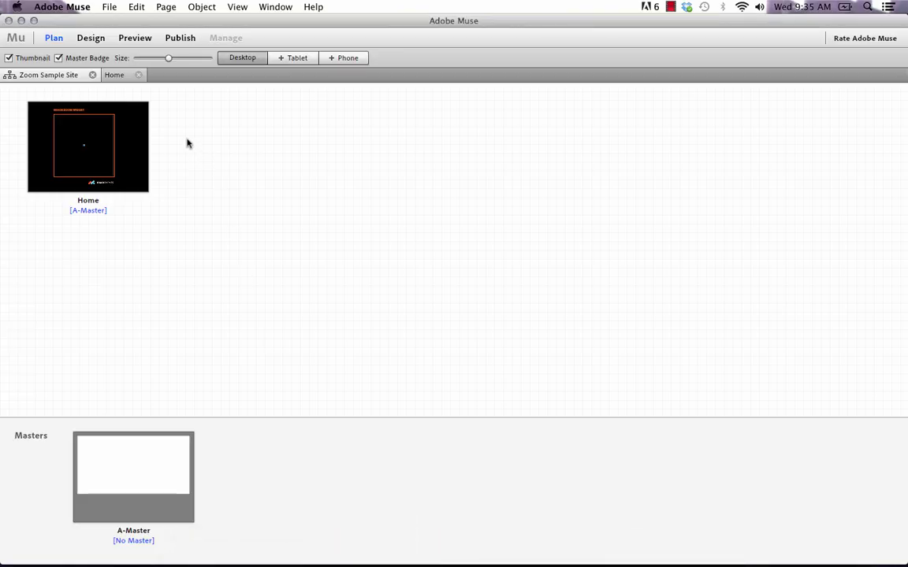
pyautogui.click(109, 7)
pyautogui.click(110, 22)
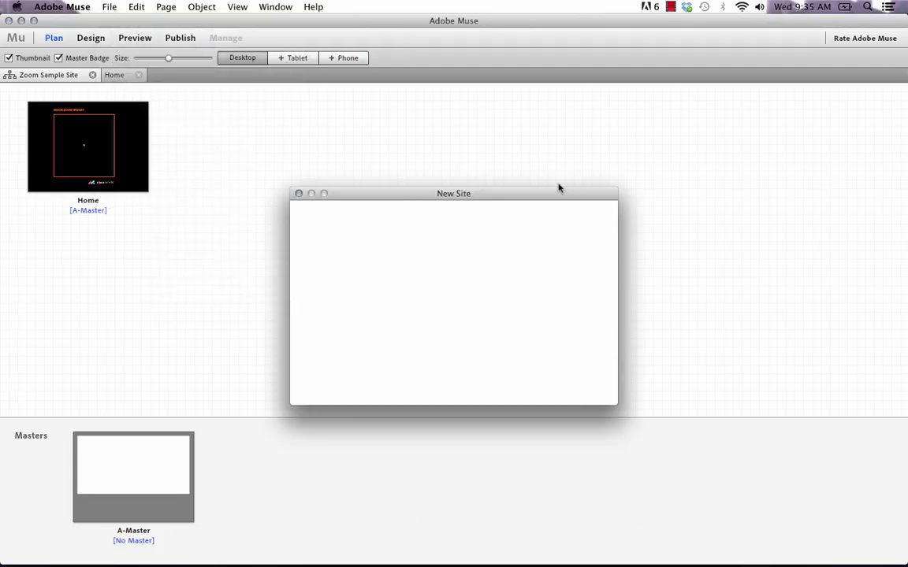
pyautogui.click(568, 387)
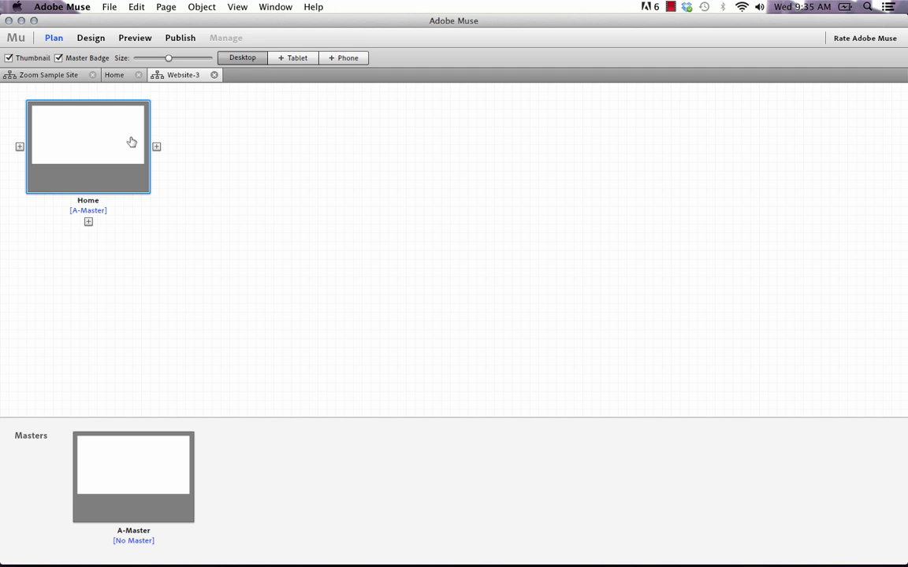
pyautogui.doubleClick(118, 127)
pyautogui.click(402, 58)
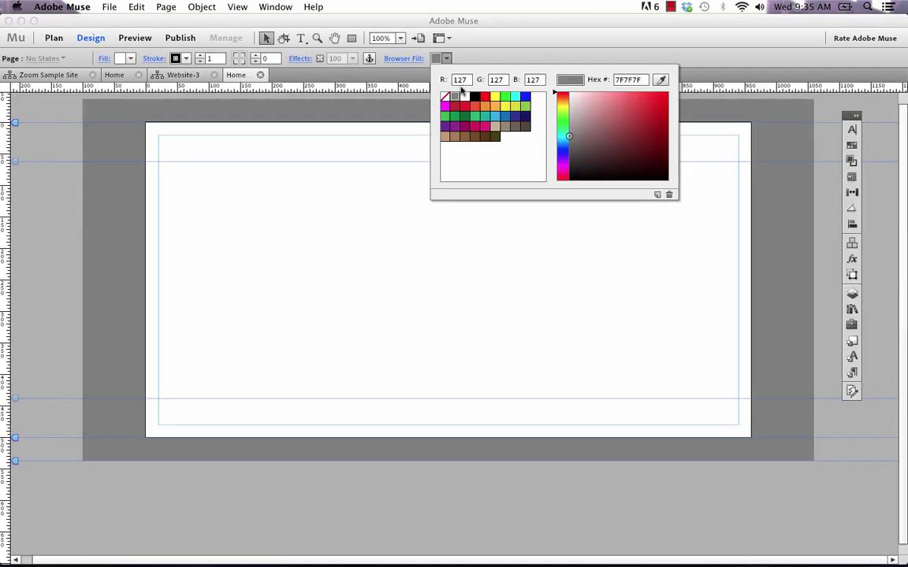
pyautogui.click(463, 95)
pyautogui.click(201, 62)
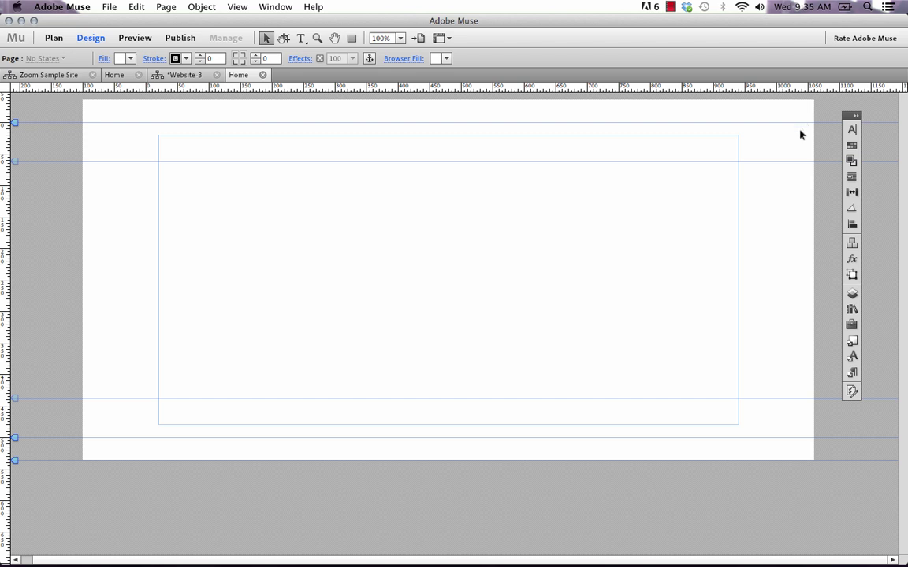
# Step: Show the Library panel and select MuseThemes Toolbox > 018 - Image Zoom (Mouseover)
pyautogui.click(857, 116)
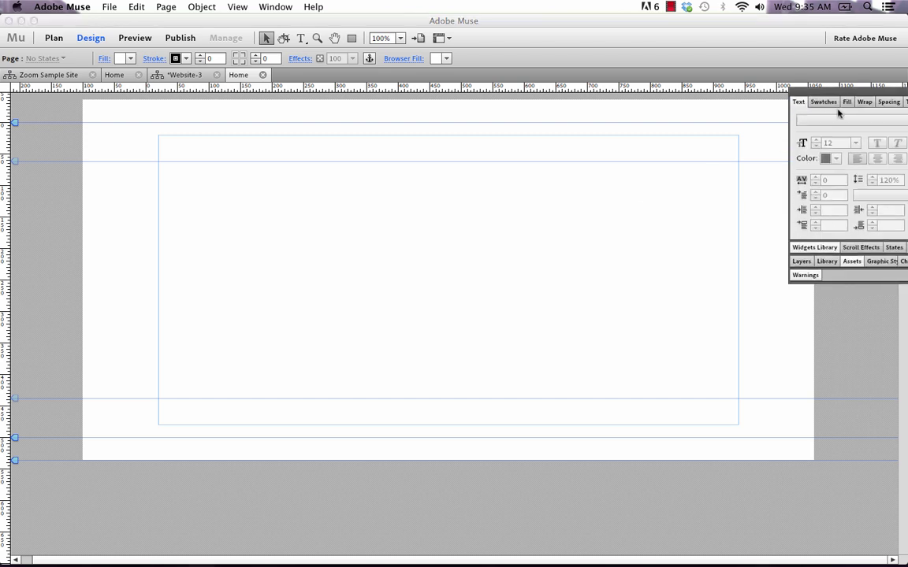
pyautogui.click(772, 194)
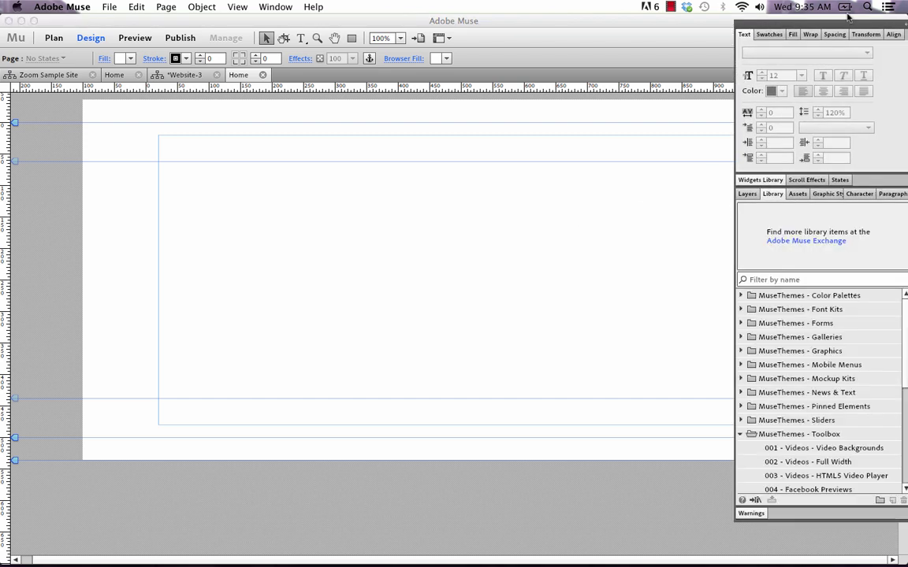
pyautogui.click(747, 434)
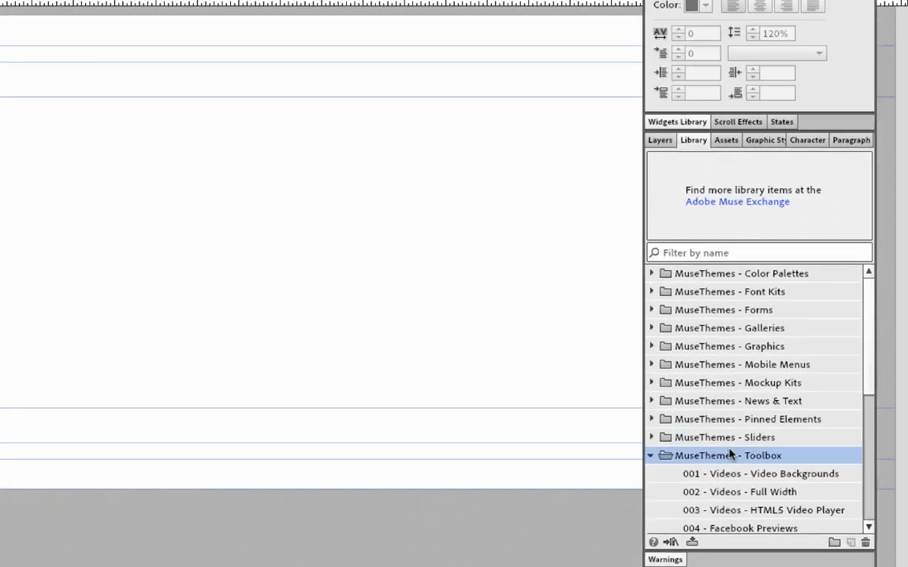
pyautogui.scroll(-5, 708, 469)
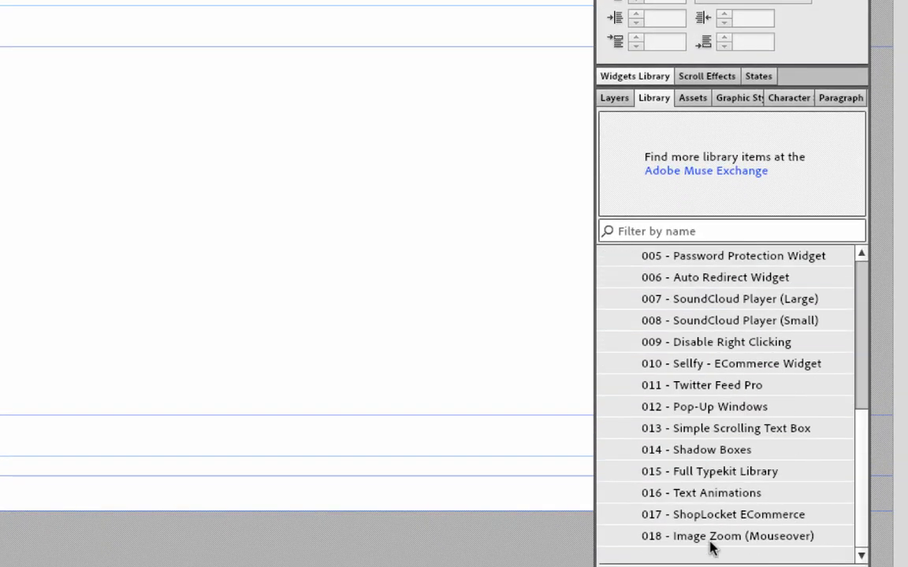
pyautogui.click(718, 540)
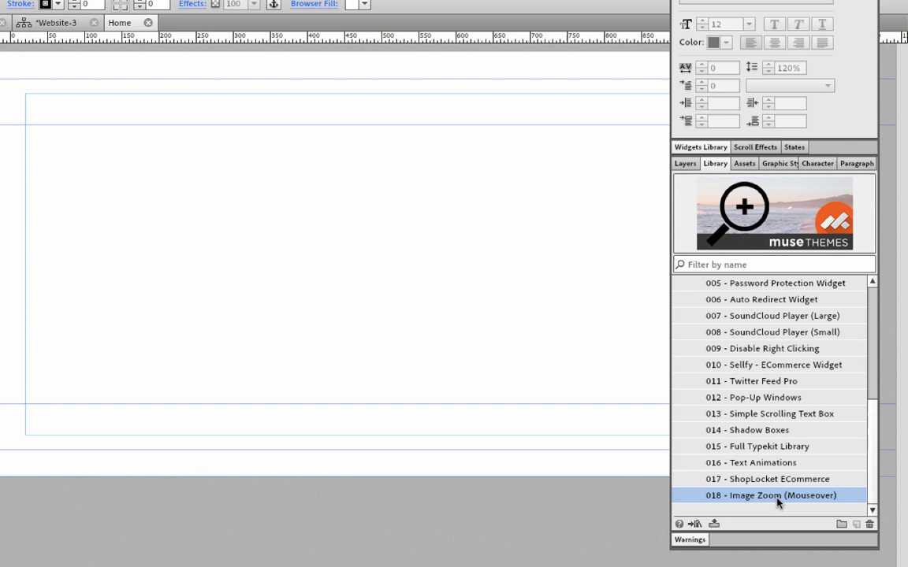
# Step: Drop the 018 - Image Zoom widget onto the page's upper left and review its options
pyautogui.moveTo(720, 541); pyautogui.dragTo(183, 301)
pyautogui.moveTo(440, 323); pyautogui.dragTo(440, 323)
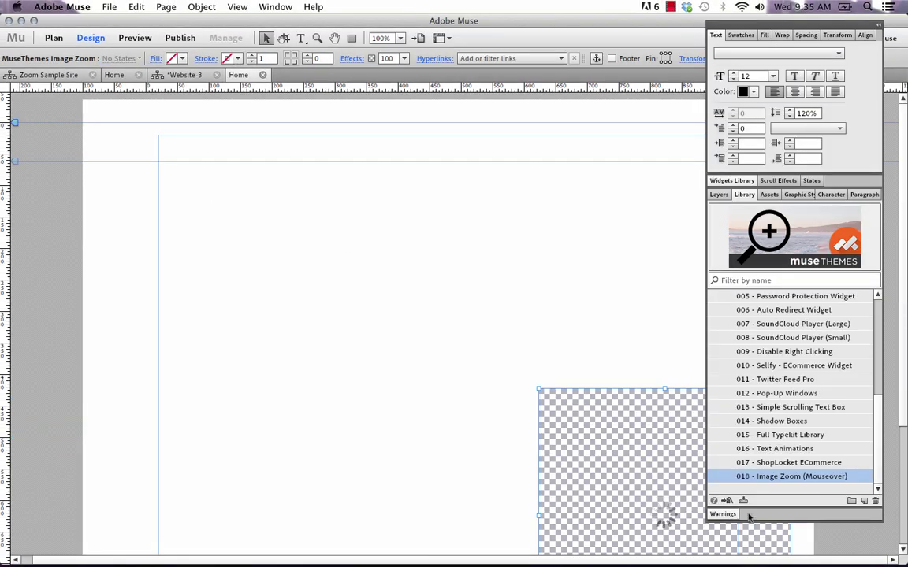
pyautogui.moveTo(651, 454); pyautogui.dragTo(301, 230)
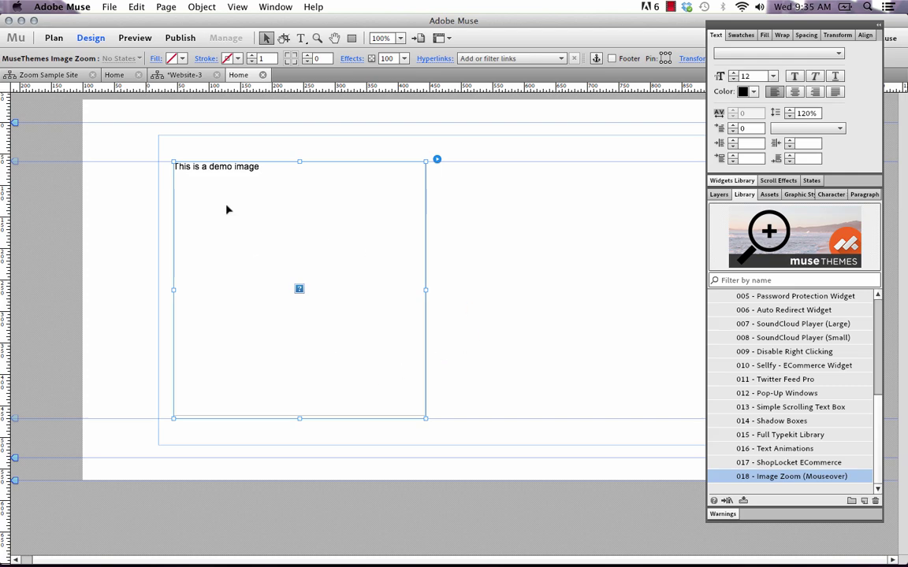
pyautogui.click(437, 159)
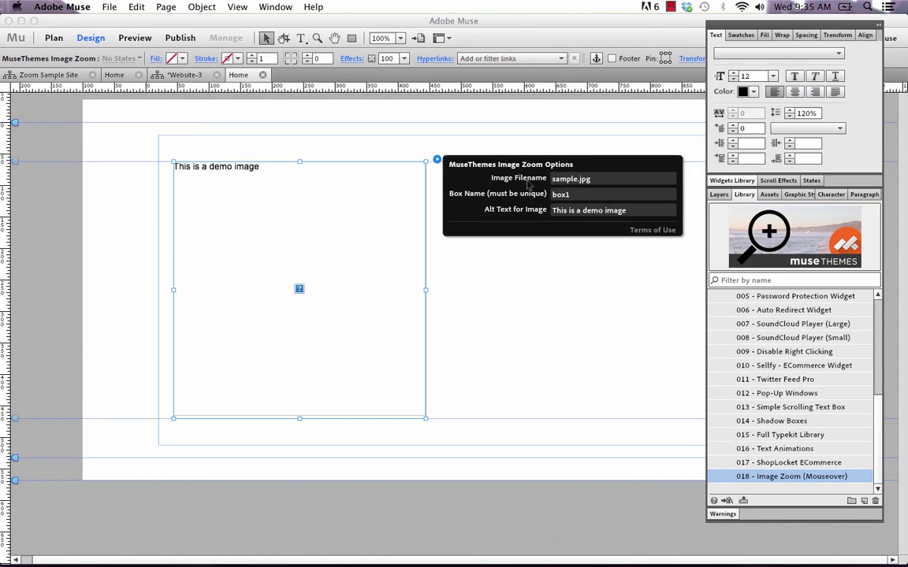
pyautogui.click(353, 144)
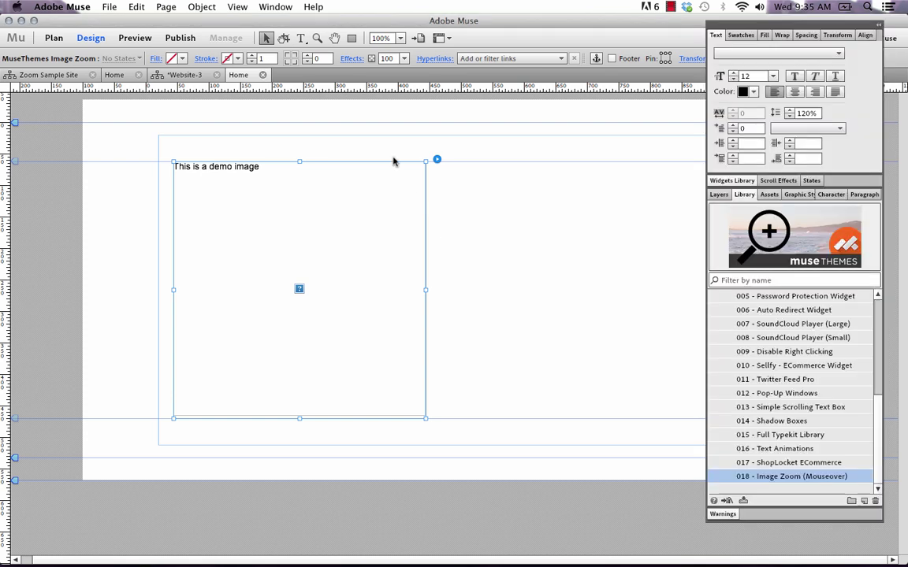
# Step: Add sample.jpg from the Image Zoom folder to the upload files after previewing it
pyautogui.click(113, 8)
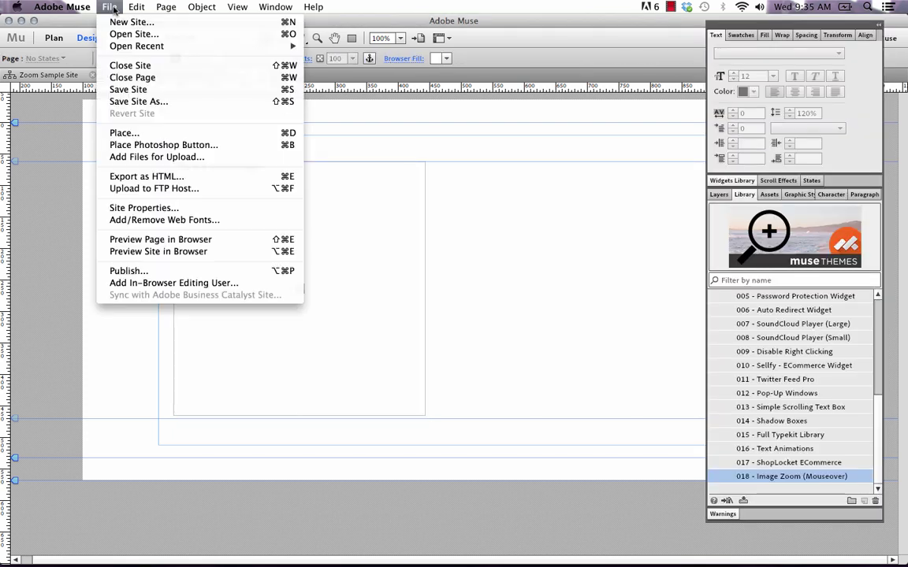
pyautogui.click(152, 157)
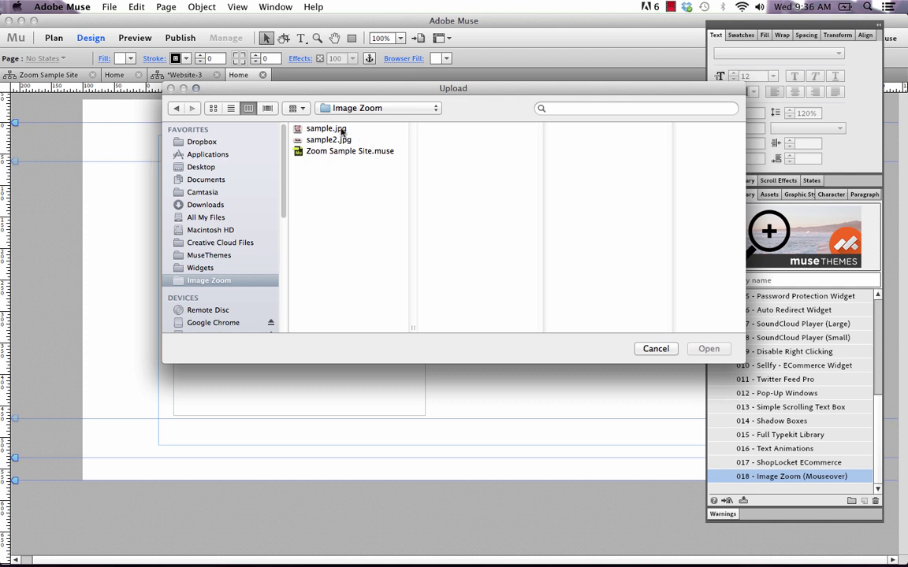
pyautogui.click(341, 131)
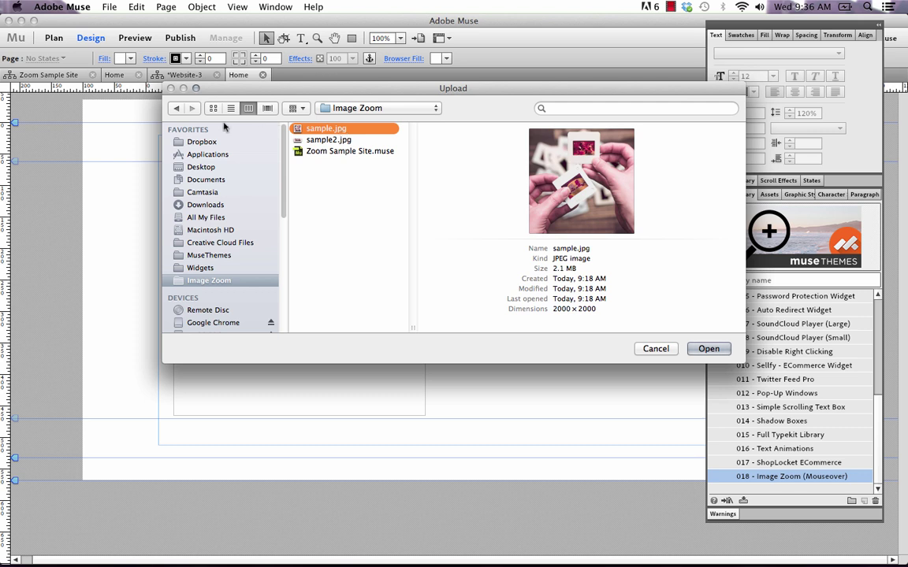
pyautogui.press('space')
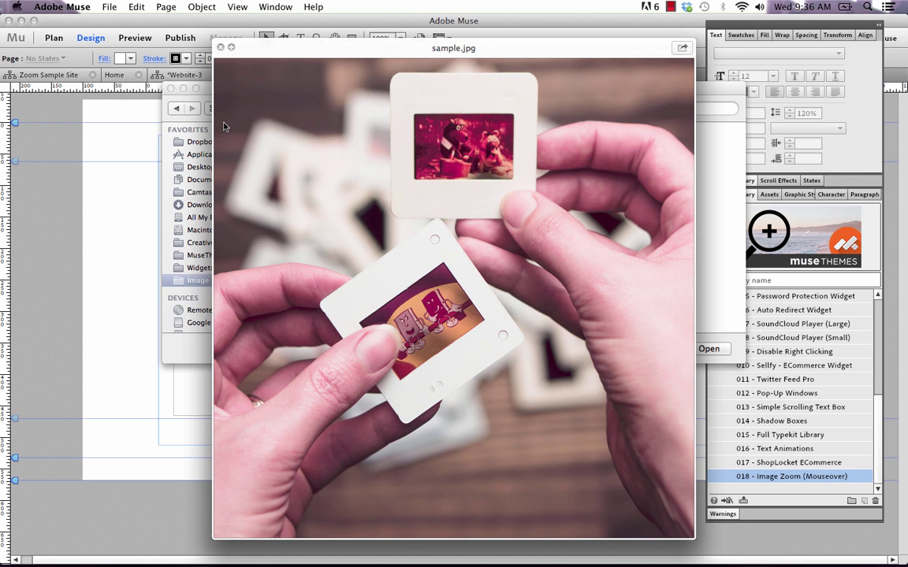
pyautogui.press('space')
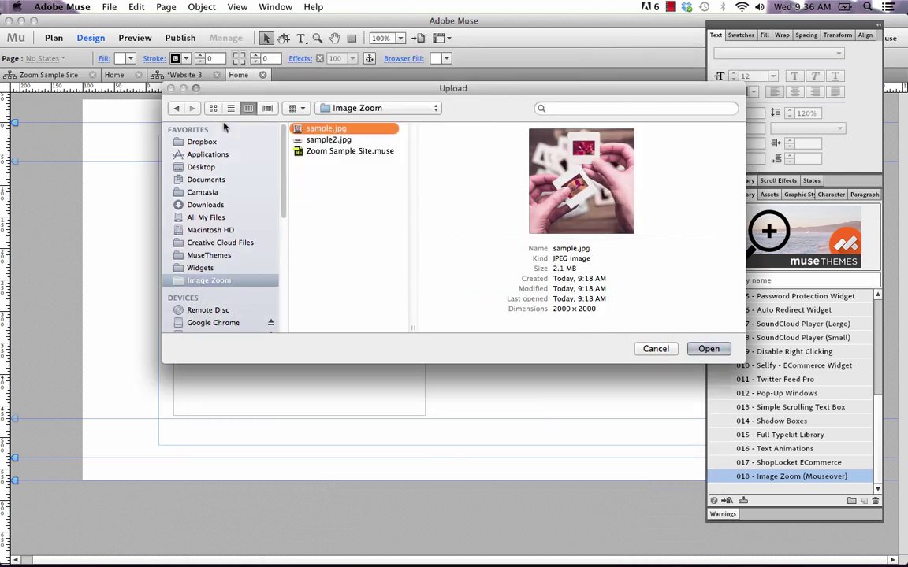
pyautogui.click(715, 354)
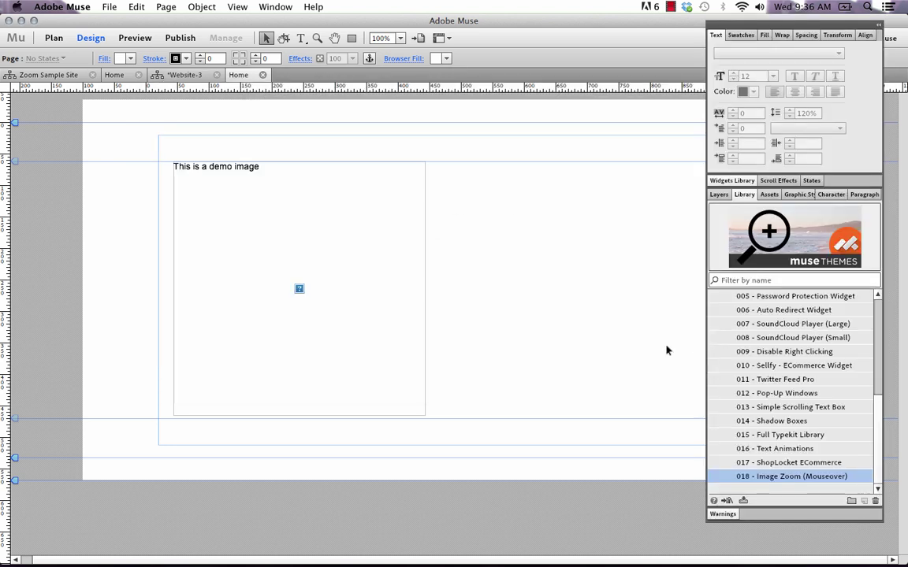
# Step: Confirm sample.jpg is in Assets, then set the widget's Image Filename to sample.jpg
pyautogui.click(769, 196)
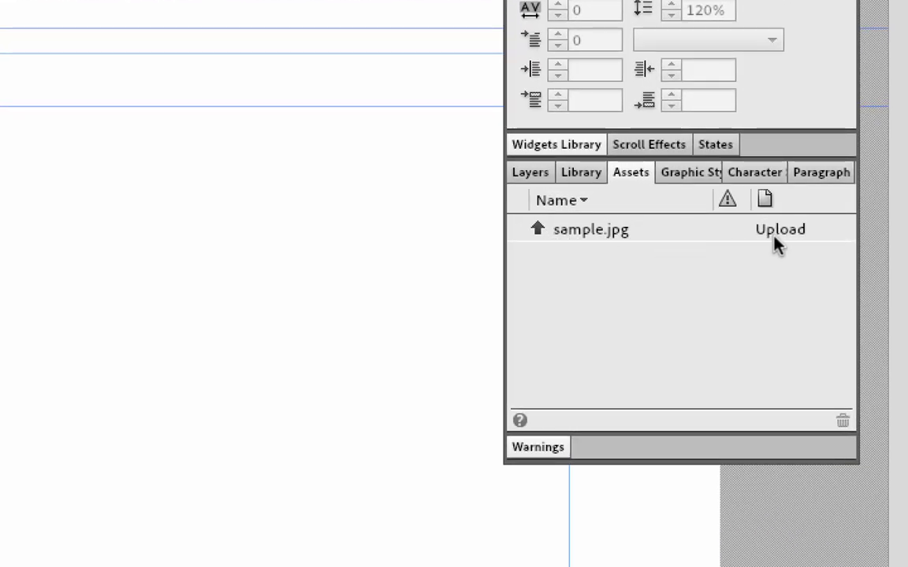
pyautogui.click(580, 172)
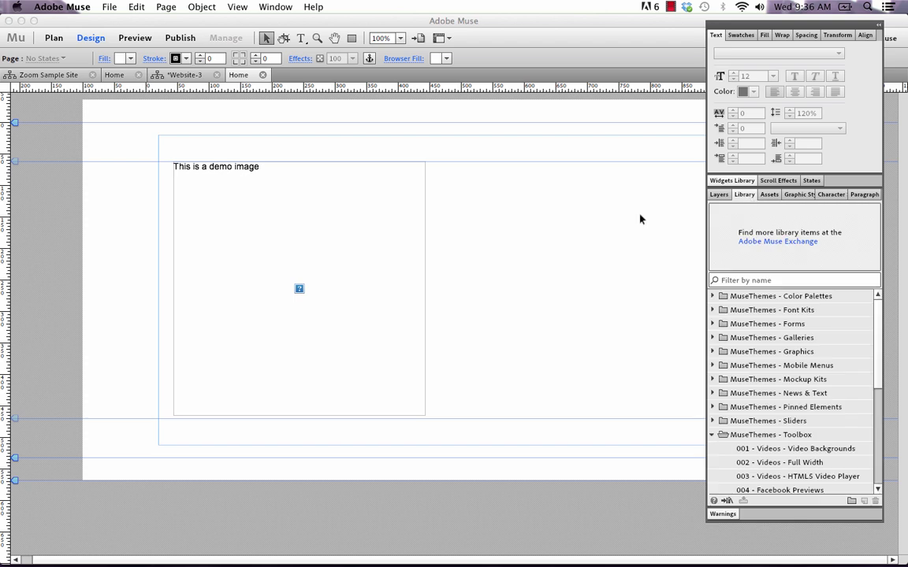
pyautogui.click(310, 225)
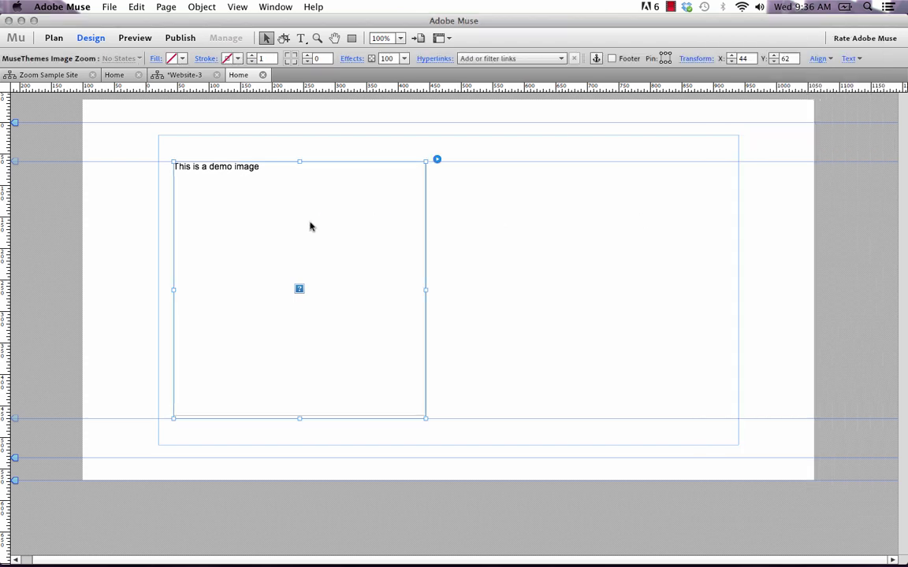
pyautogui.click(437, 160)
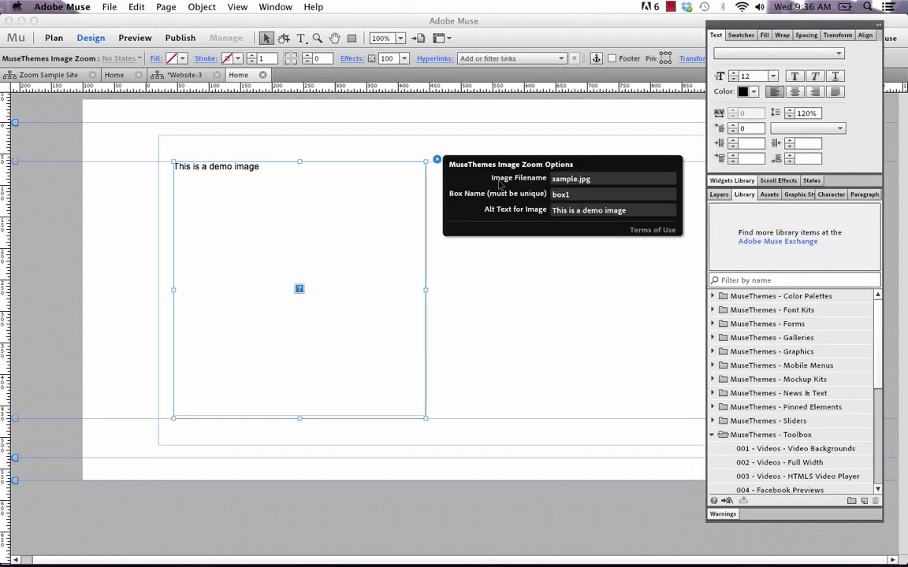
pyautogui.moveTo(591, 180); pyautogui.dragTo(538, 179)
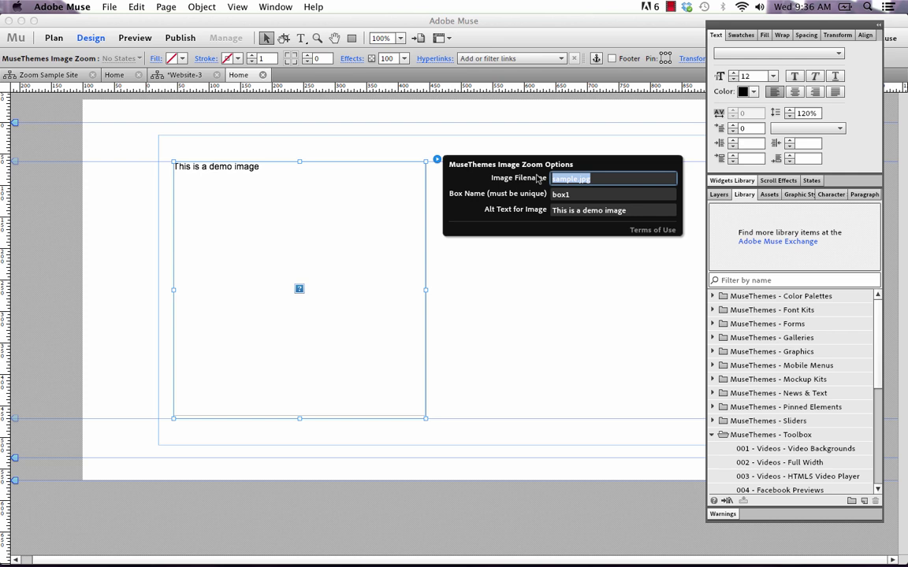
pyautogui.write('sample.jpg')
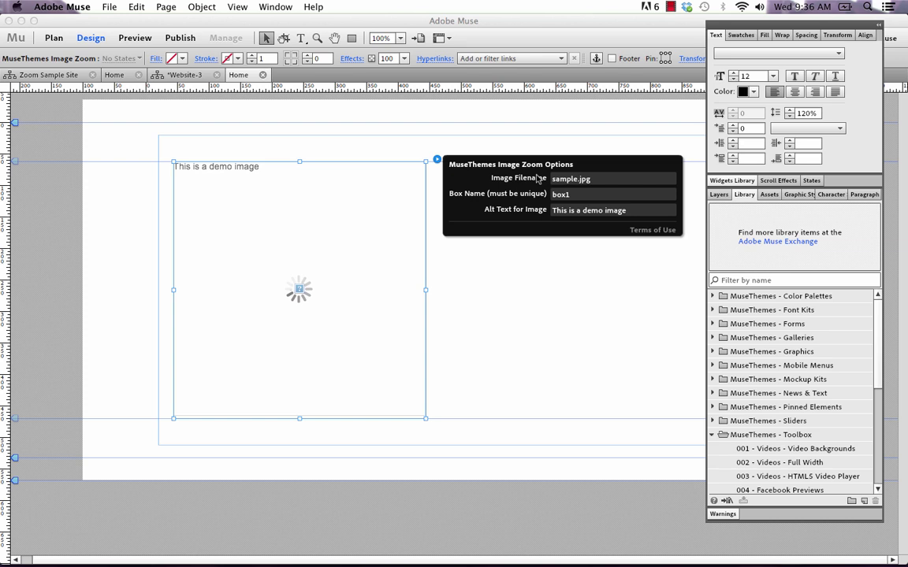
pyautogui.click(274, 132)
pyautogui.click(109, 8)
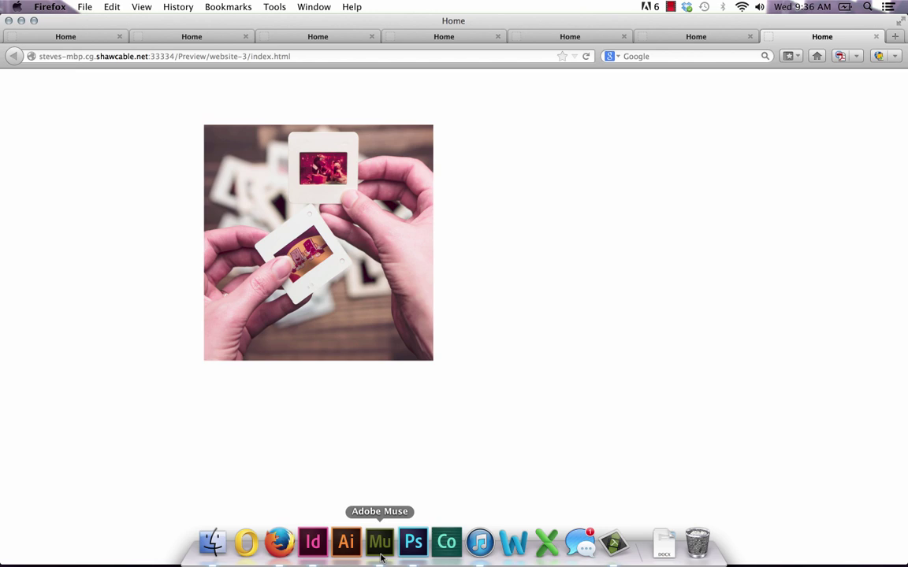
# Step: Switch back to Adobe Muse after viewing the Firefox preview of the Home page
pyautogui.click(381, 542)
# Step: Align the zoom widget's left edge to the guide and move the collapsed side panels aside
pyautogui.click(419, 236)
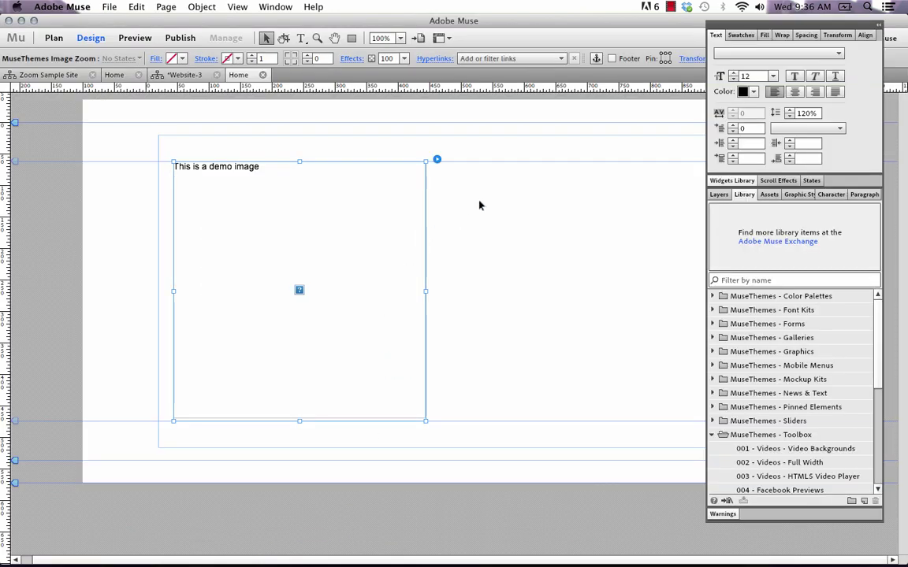
pyautogui.moveTo(417, 231); pyautogui.dragTo(401, 229)
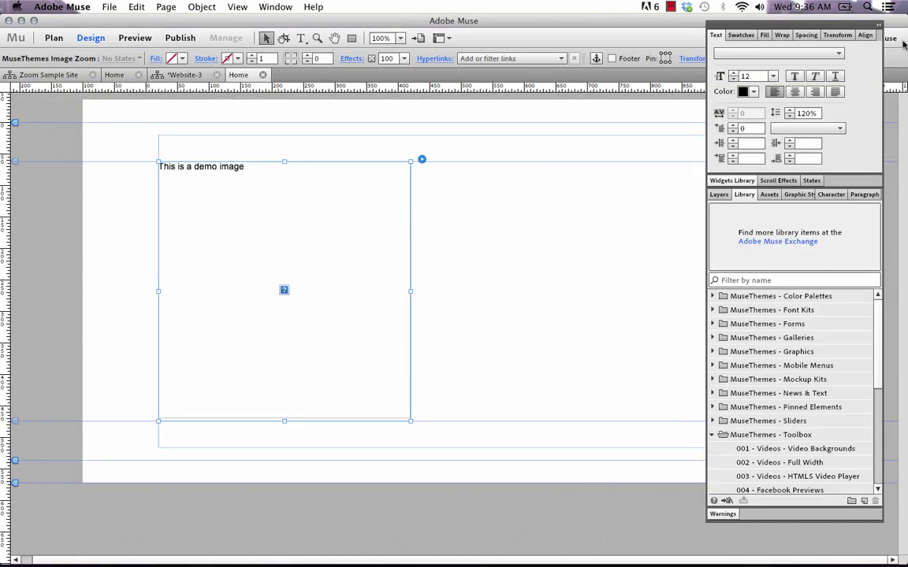
pyautogui.doubleClick(794, 29)
pyautogui.moveTo(704, 30); pyautogui.dragTo(841, 141)
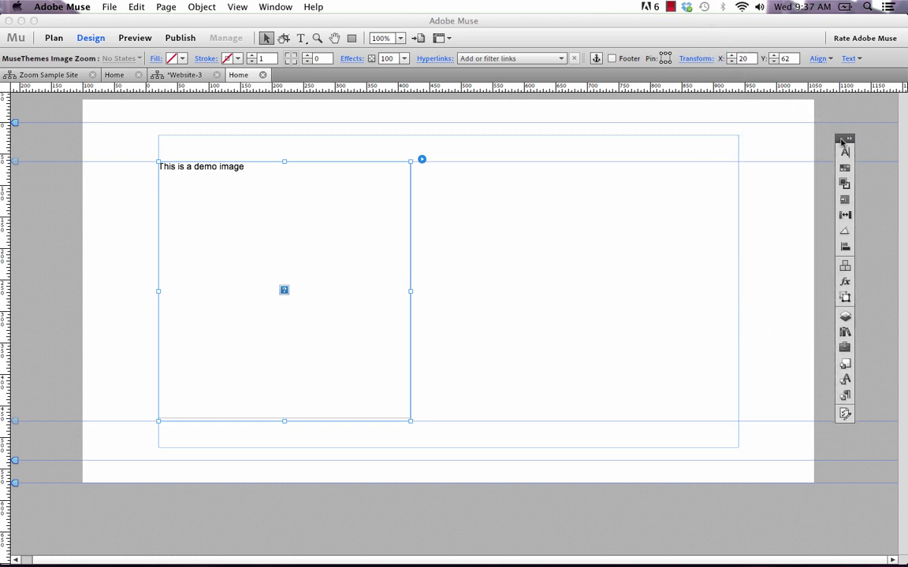
# Step: Duplicate the widget beside the original and rename the copy's Box Name to box2
pyautogui.moveTo(293, 229); pyautogui.dragTo(564, 230)
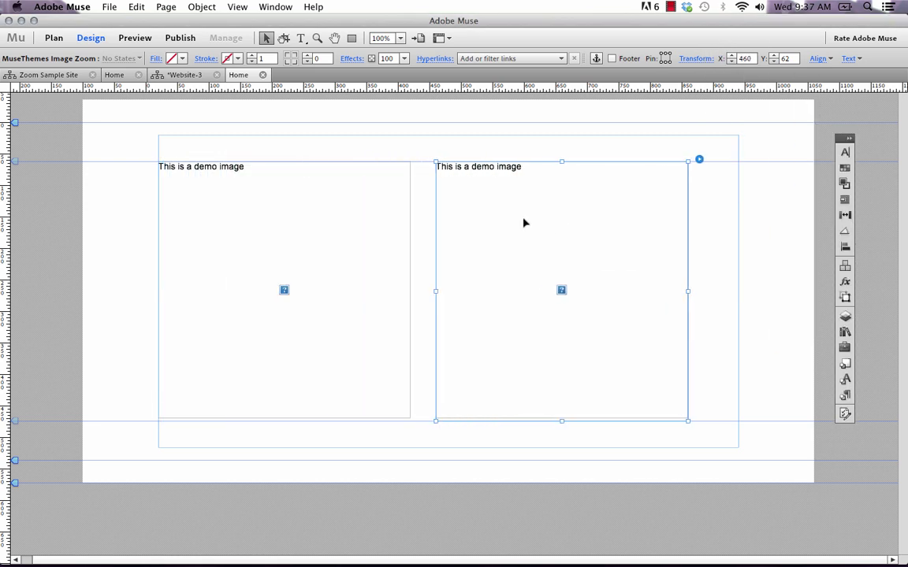
pyautogui.click(698, 158)
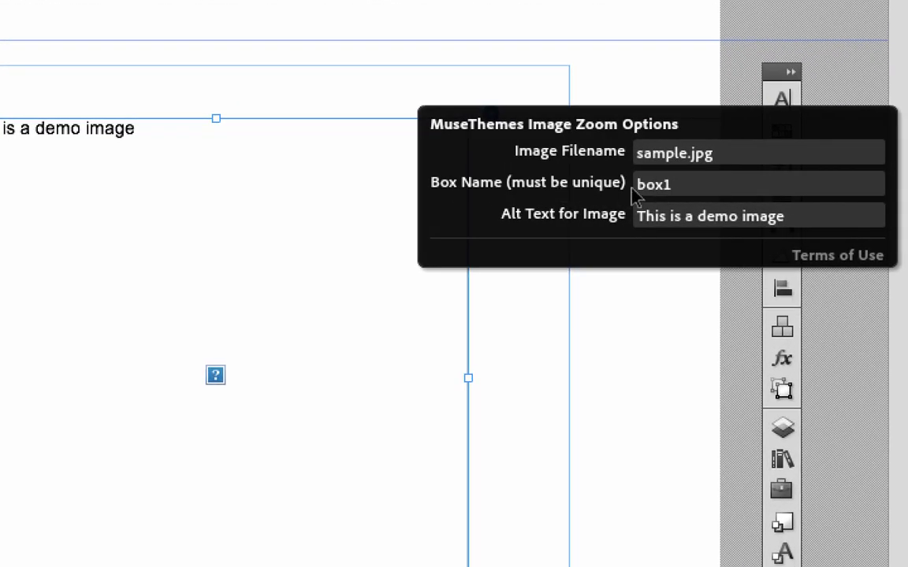
pyautogui.click(695, 188)
pyautogui.write('2')
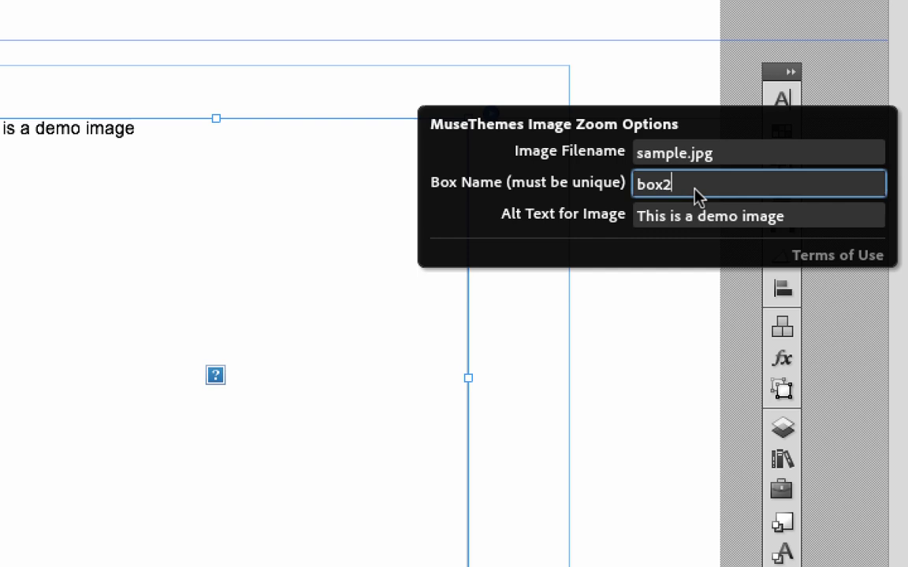
pyautogui.press('Return')
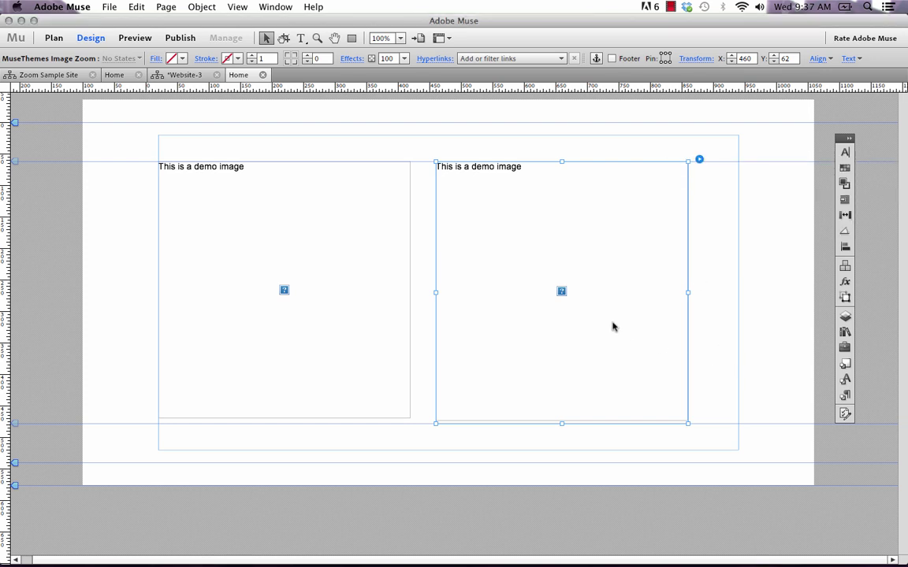
# Step: Delete the box2 widget, move the remaining one toward centre, and make it wider and shorter
pyautogui.press('Delete')
pyautogui.moveTo(356, 238); pyautogui.dragTo(493, 237)
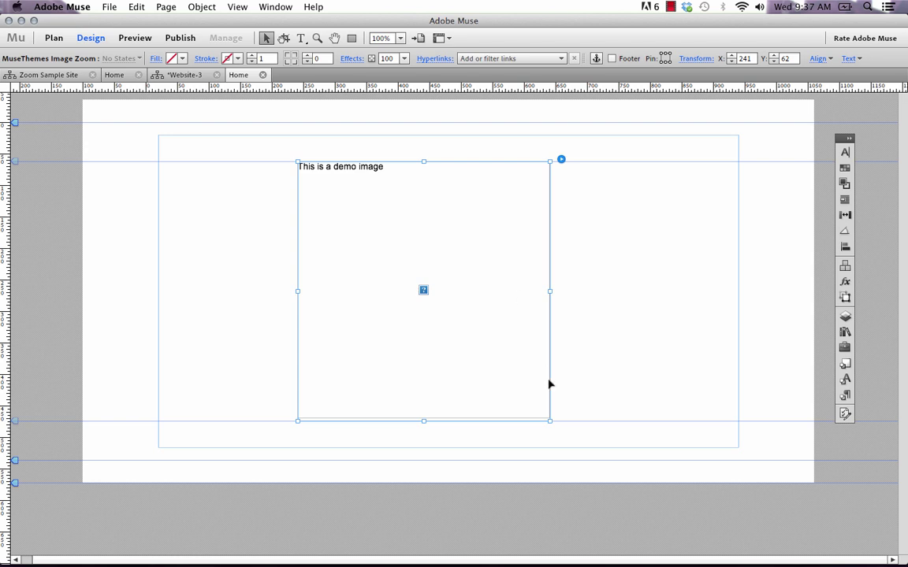
pyautogui.moveTo(548, 420); pyautogui.dragTo(605, 353)
pyautogui.click(109, 6)
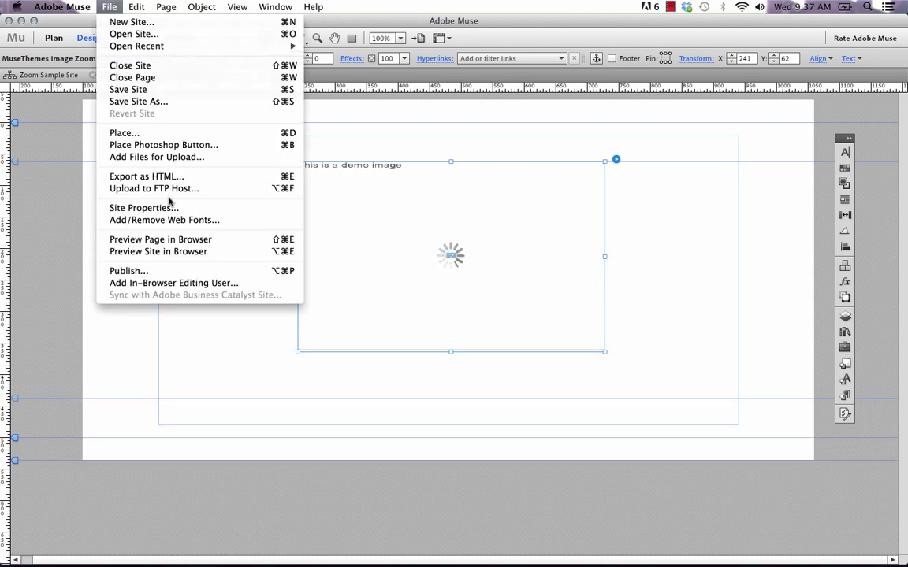
# Step: Preview the page in a web browser to check the zoom widget's image
pyautogui.click(161, 240)
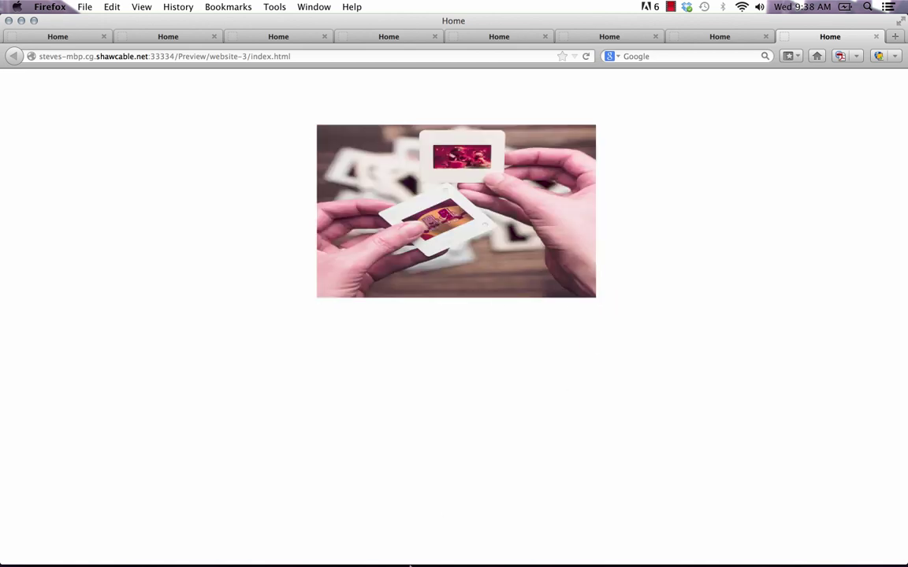
# Step: Back in Muse, choose sample2.jpg from the Image Zoom folder for upload, Quick Looking it first
pyautogui.moveTo(404, 564)
pyautogui.click(379, 542)
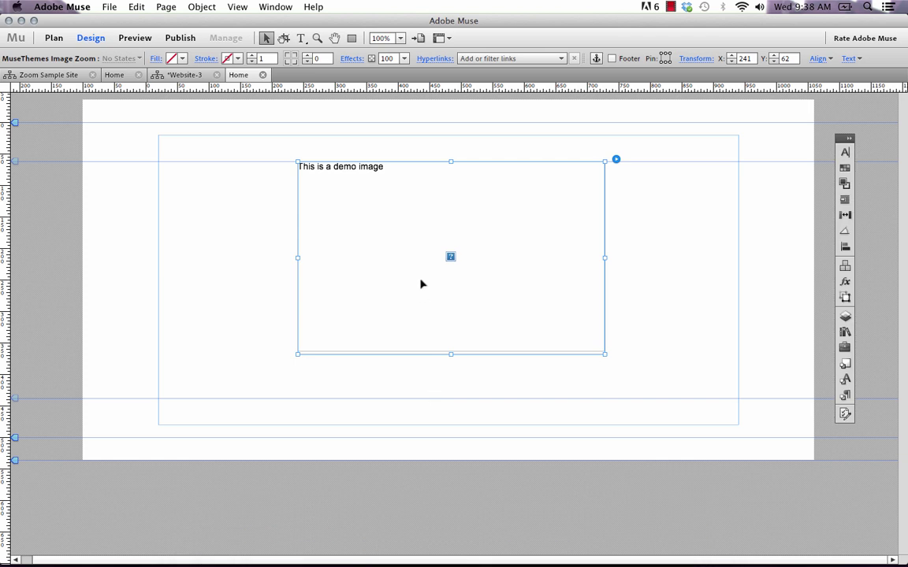
pyautogui.click(354, 439)
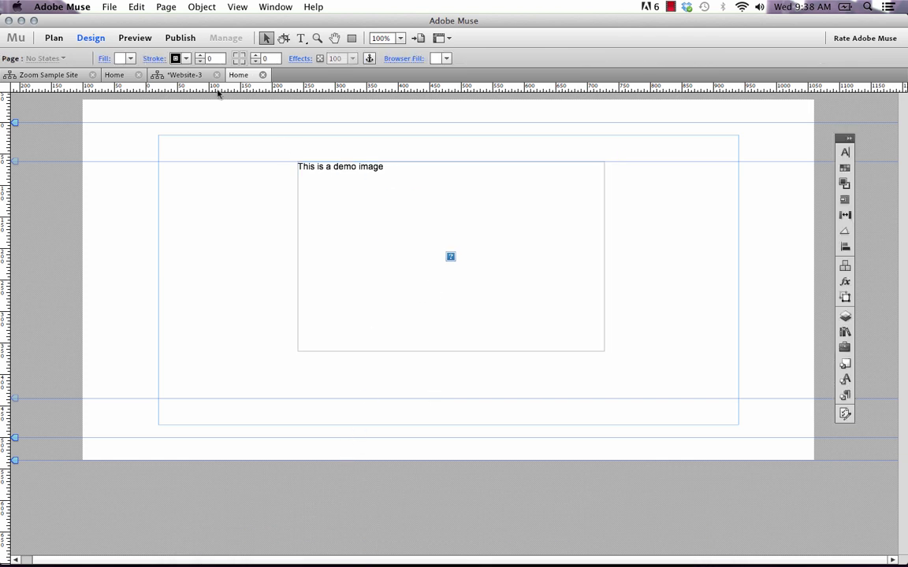
pyautogui.click(108, 7)
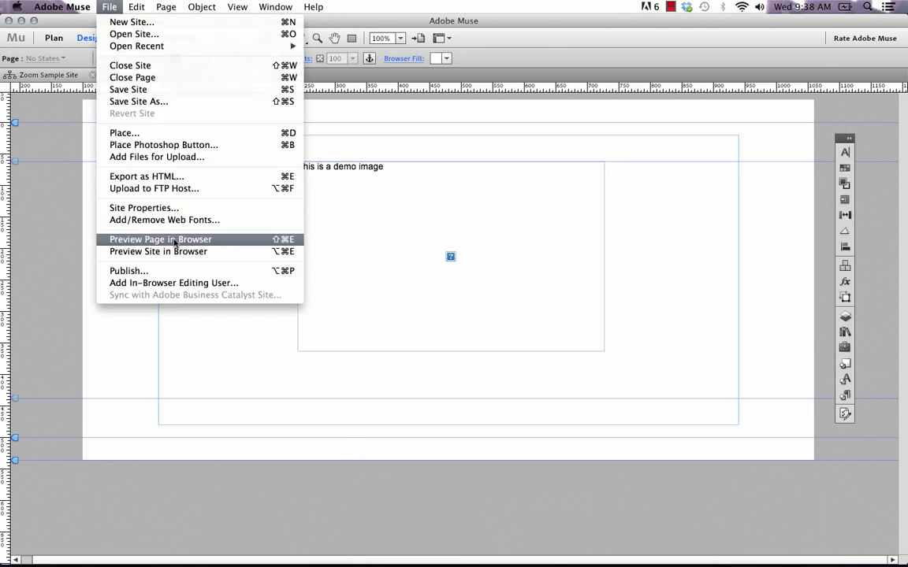
pyautogui.click(168, 157)
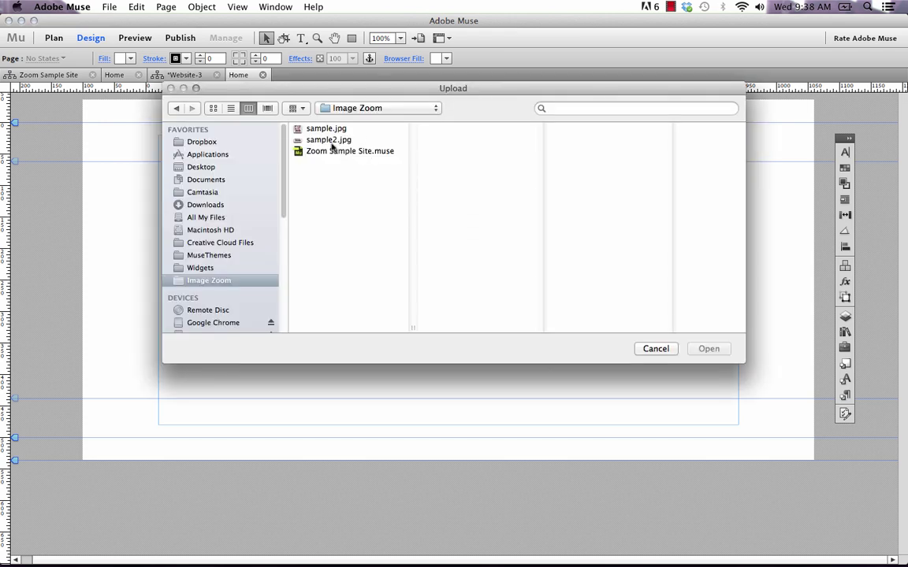
pyautogui.click(329, 140)
pyautogui.press('space')
pyautogui.press('space')
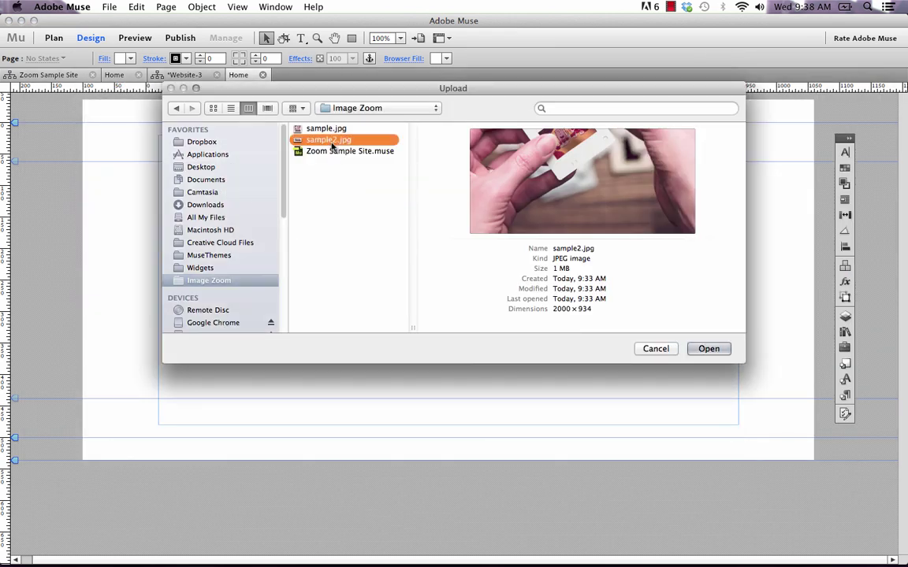
pyautogui.press('space')
pyautogui.press('space')
pyautogui.click(708, 348)
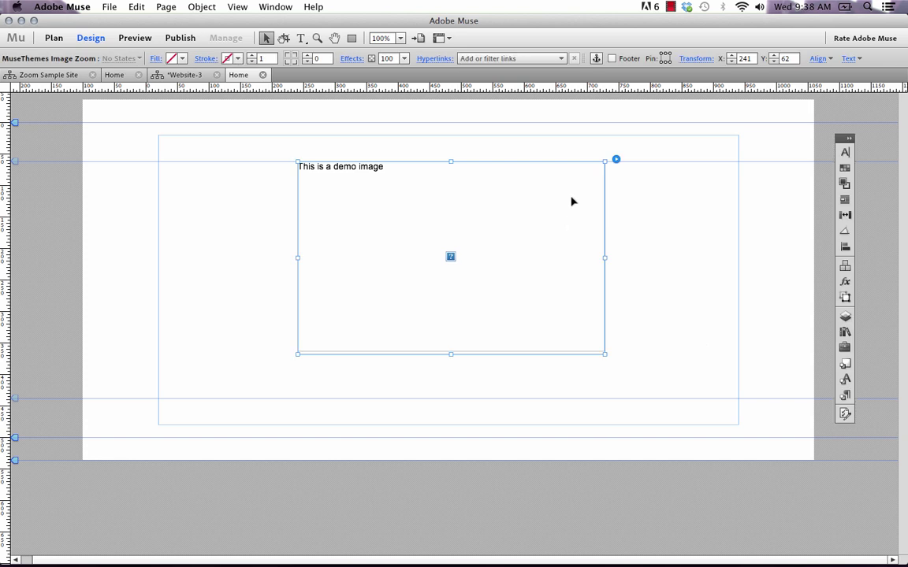
pyautogui.click(578, 166)
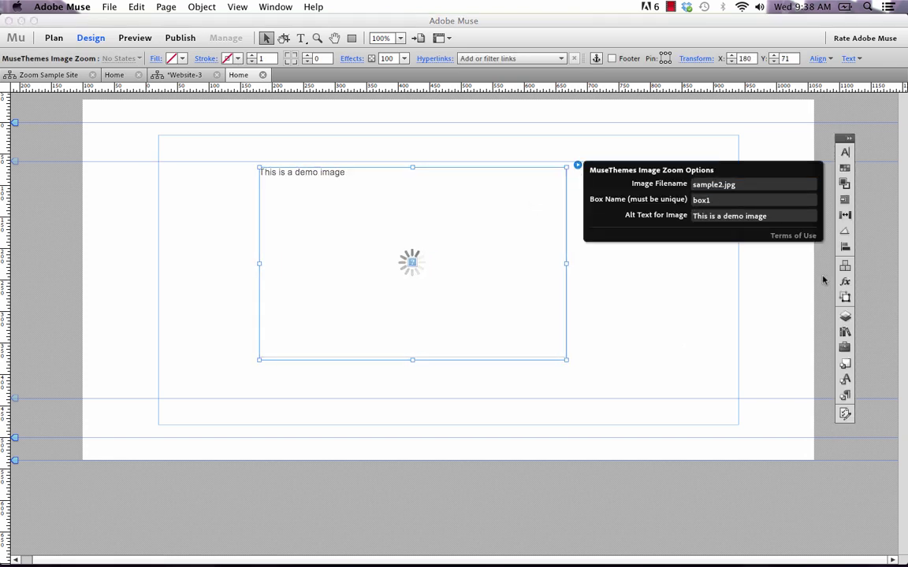
pyautogui.click(692, 337)
pyautogui.click(115, 7)
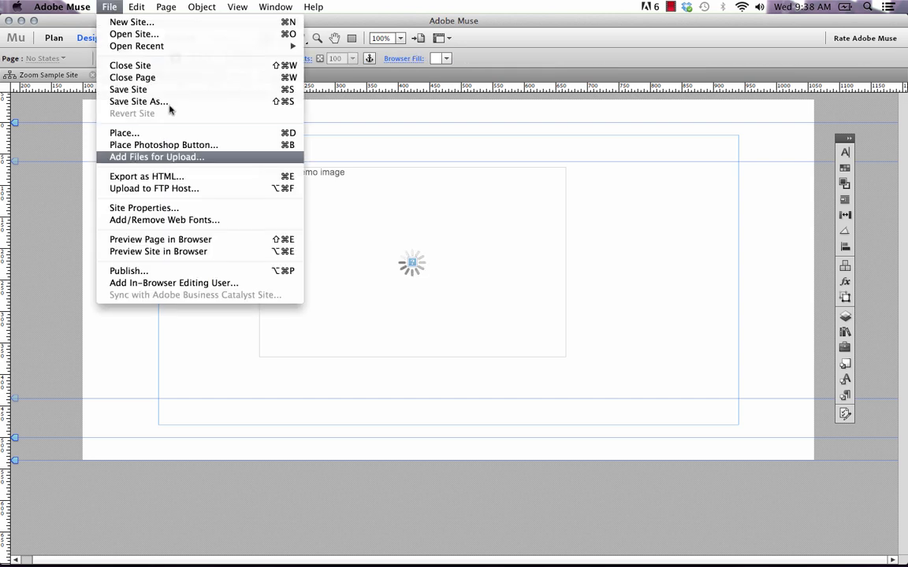
pyautogui.click(187, 245)
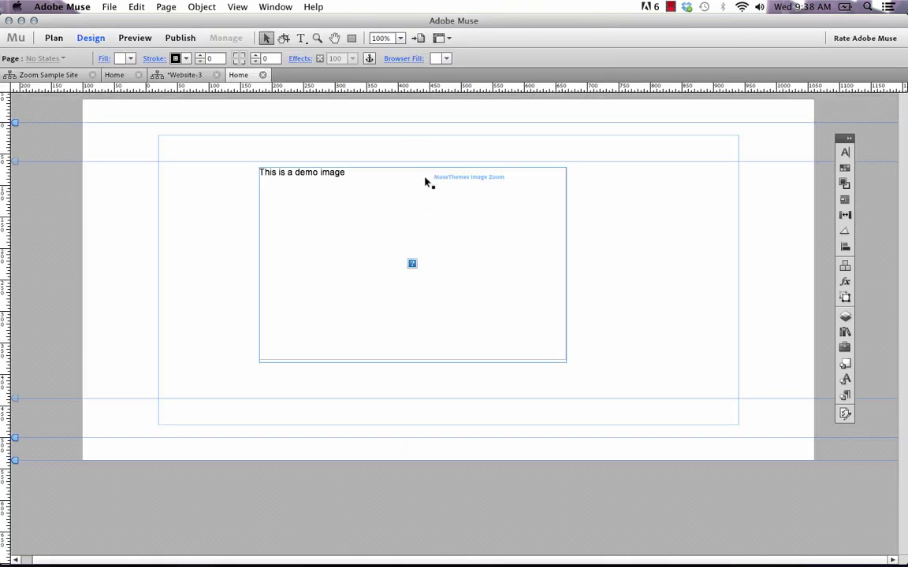
# Step: Change the zoom widget's Transform width from 487 to 500 px
pyautogui.click(426, 181)
pyautogui.click(696, 58)
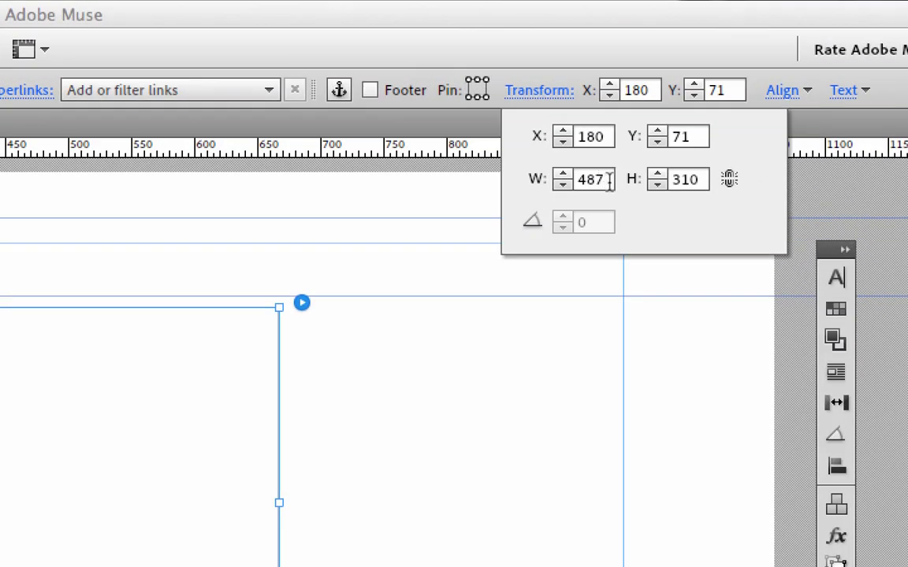
pyautogui.moveTo(609, 180); pyautogui.dragTo(517, 178)
pyautogui.write('500')
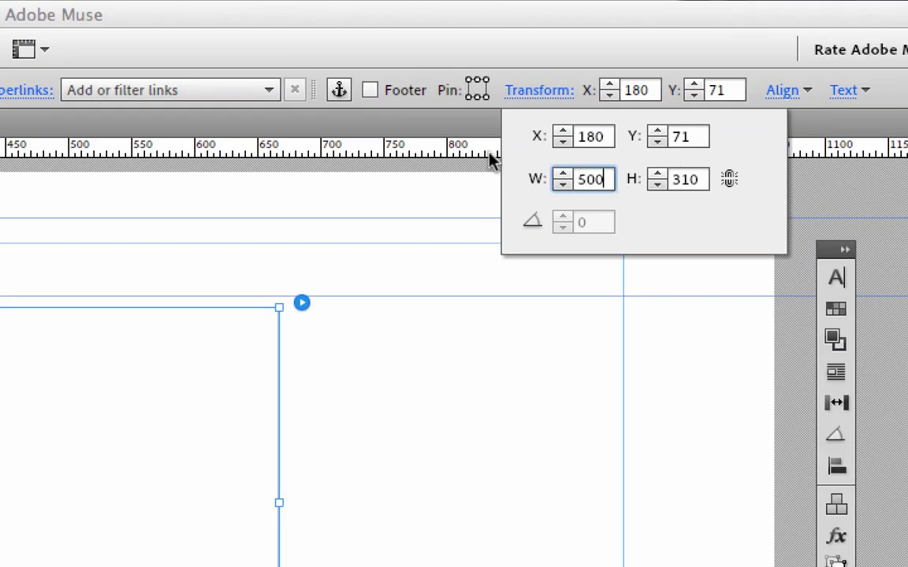
pyautogui.press('Tab')
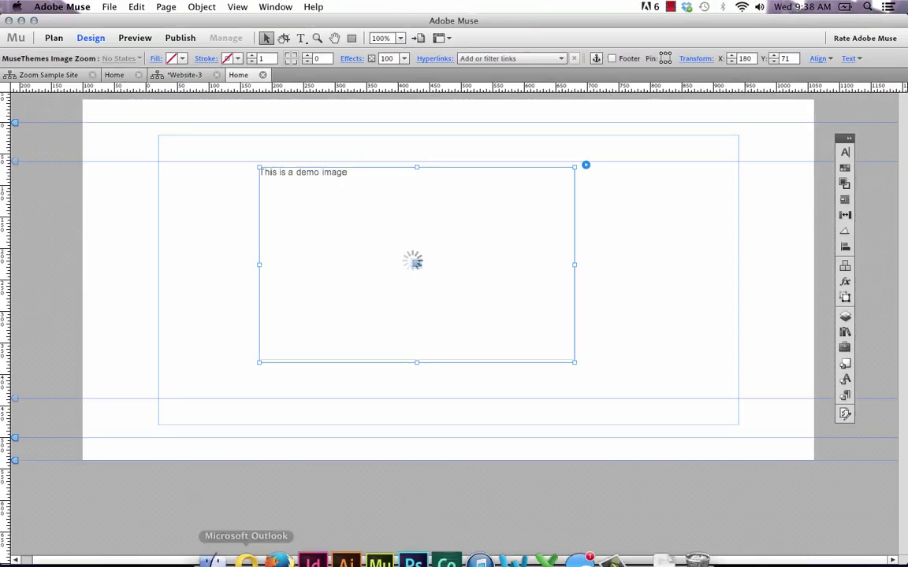
# Step: In Photoshop's Image Size, enter width 500 to read the 234 px height, then cancel
pyautogui.click(412, 549)
pyautogui.scroll(5, 263, 272)
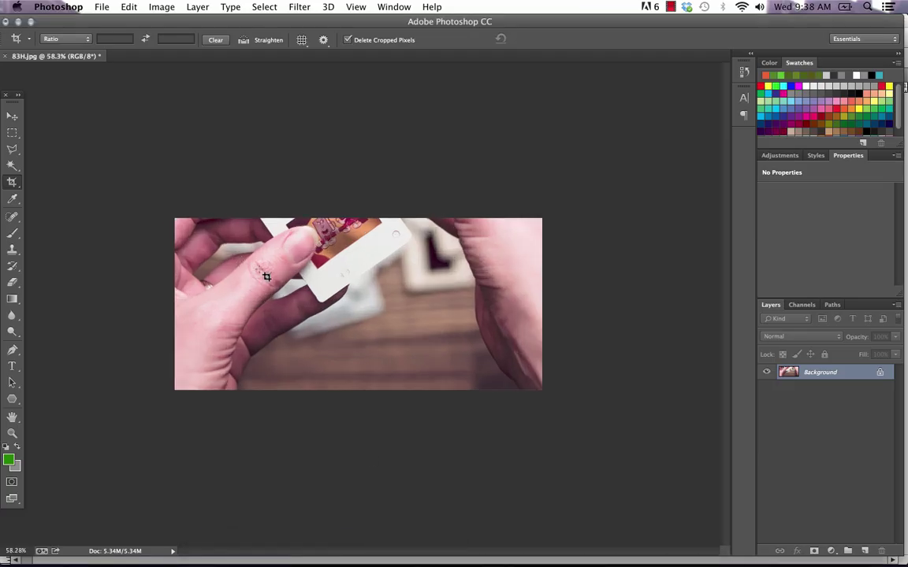
pyautogui.click(162, 6)
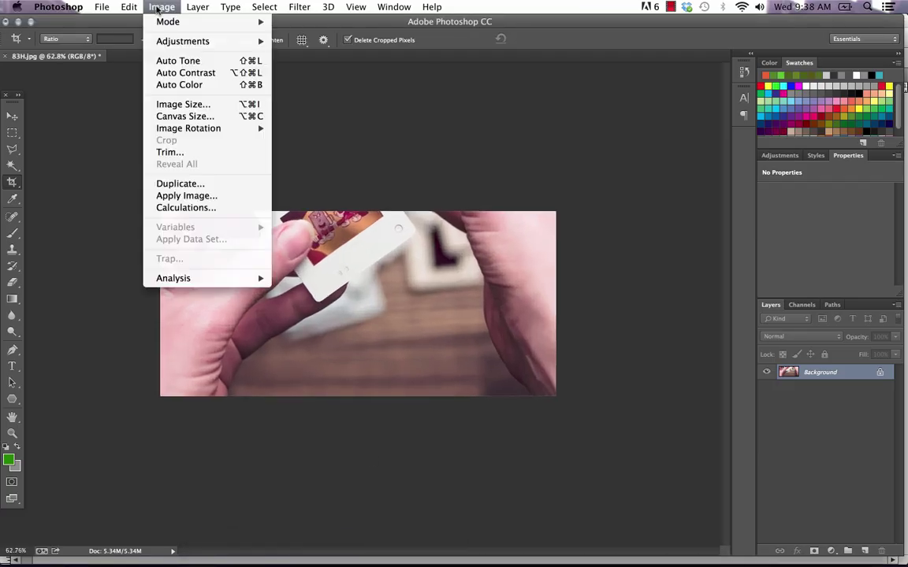
pyautogui.click(197, 107)
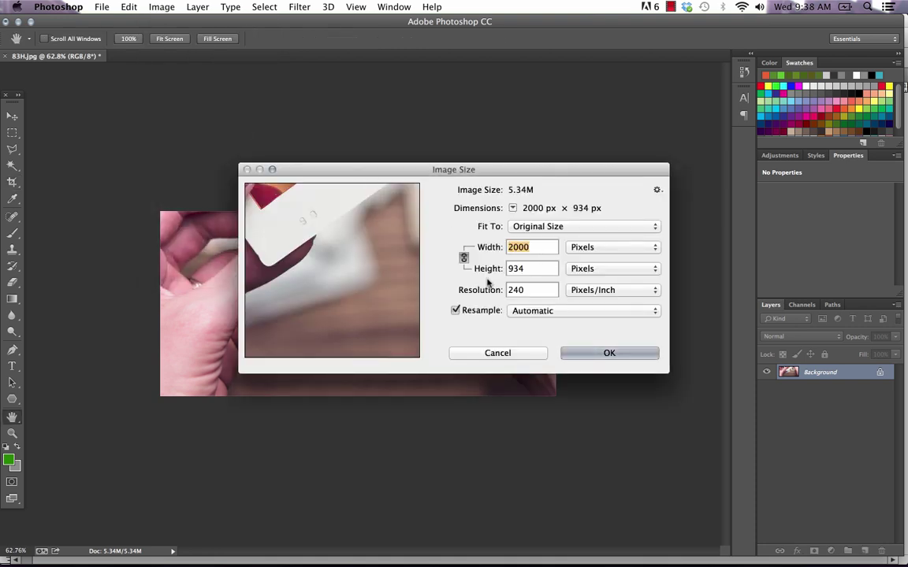
pyautogui.write('500')
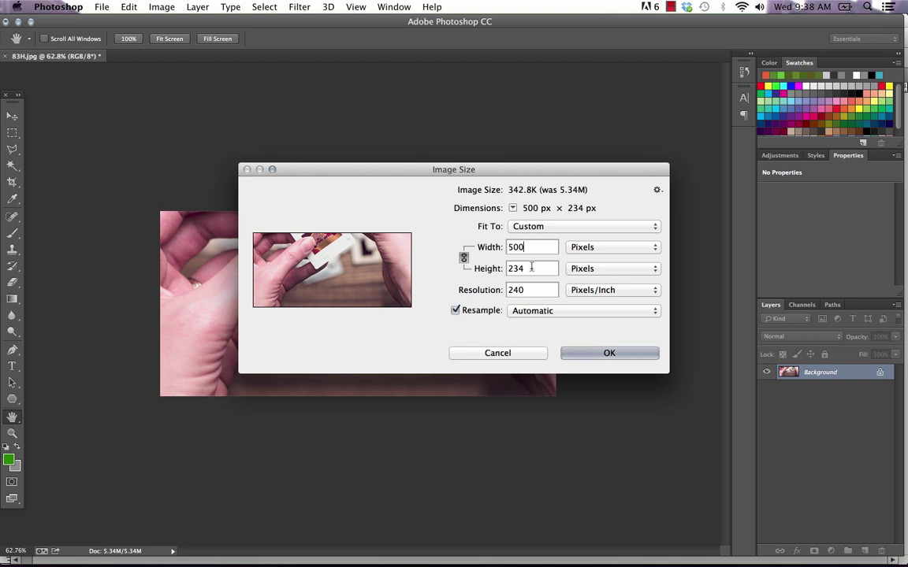
pyautogui.click(527, 353)
# Step: Back in Muse, shorten the zoom widget frame to about 500×235 px and deselect it
pyautogui.press('c')
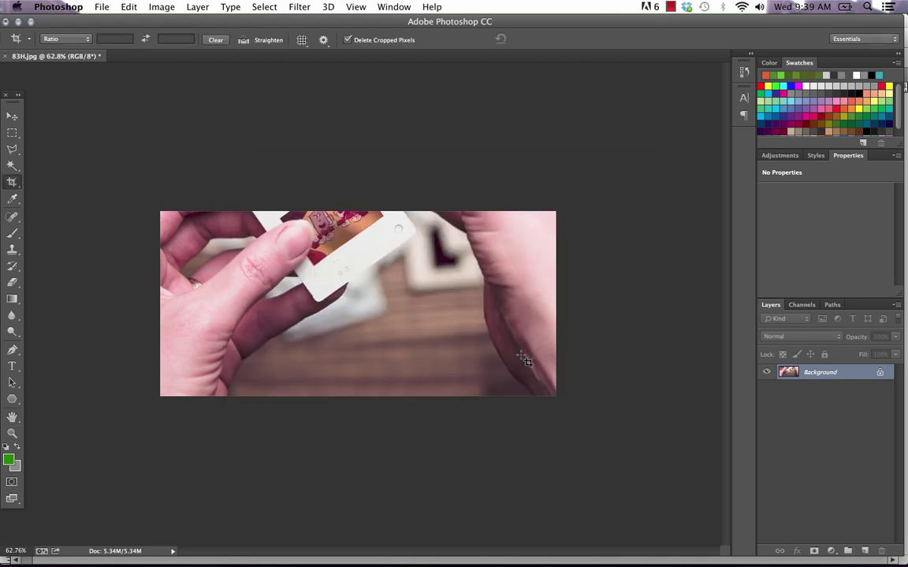
pyautogui.click(383, 556)
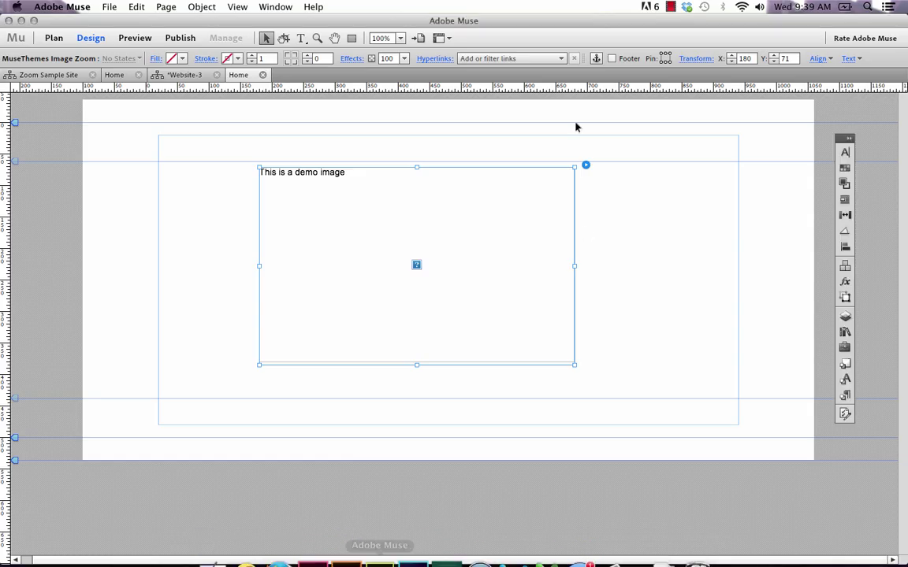
pyautogui.moveTo(417, 363); pyautogui.dragTo(416, 329)
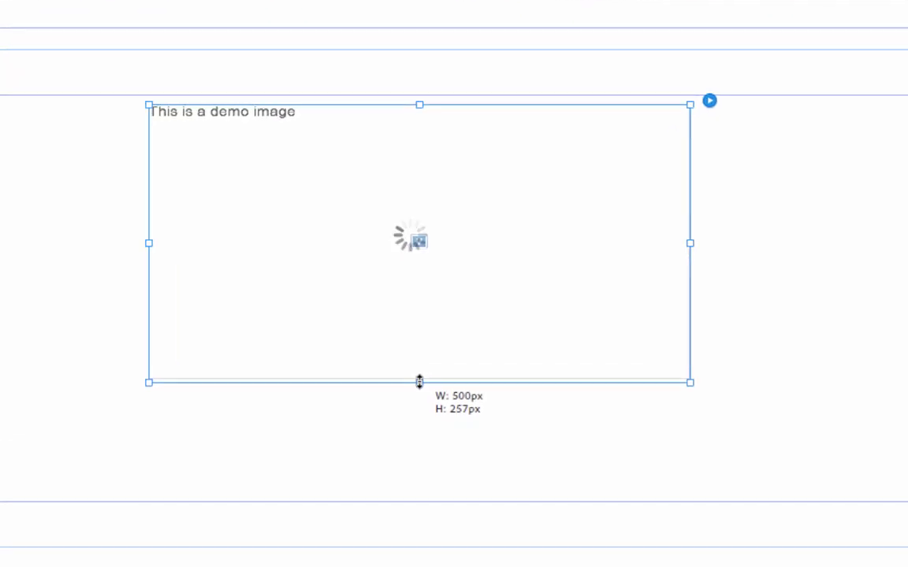
pyautogui.moveTo(419, 382); pyautogui.dragTo(419, 359)
pyautogui.click(385, 427)
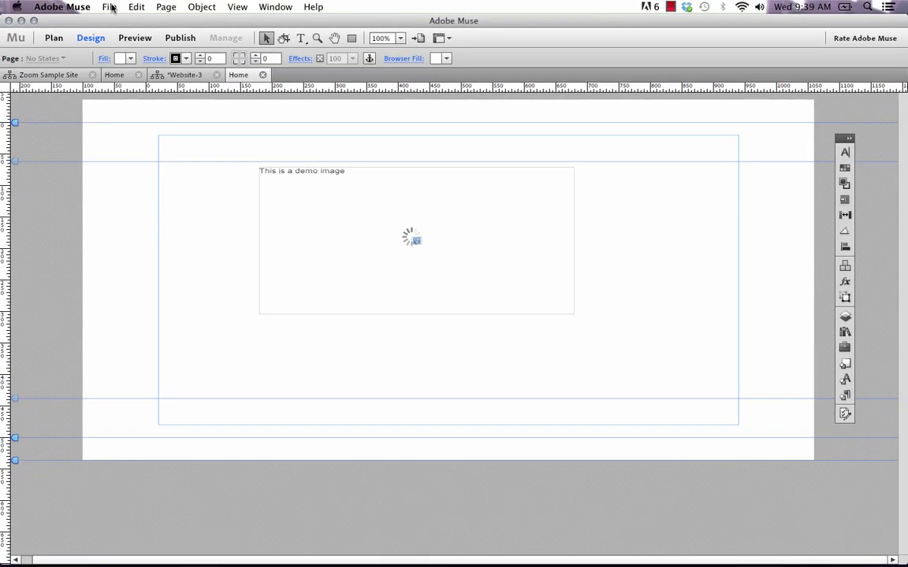
# Step: Preview the Home page in Firefox to check sample2 is undistorted, then return to Muse
pyautogui.click(109, 6)
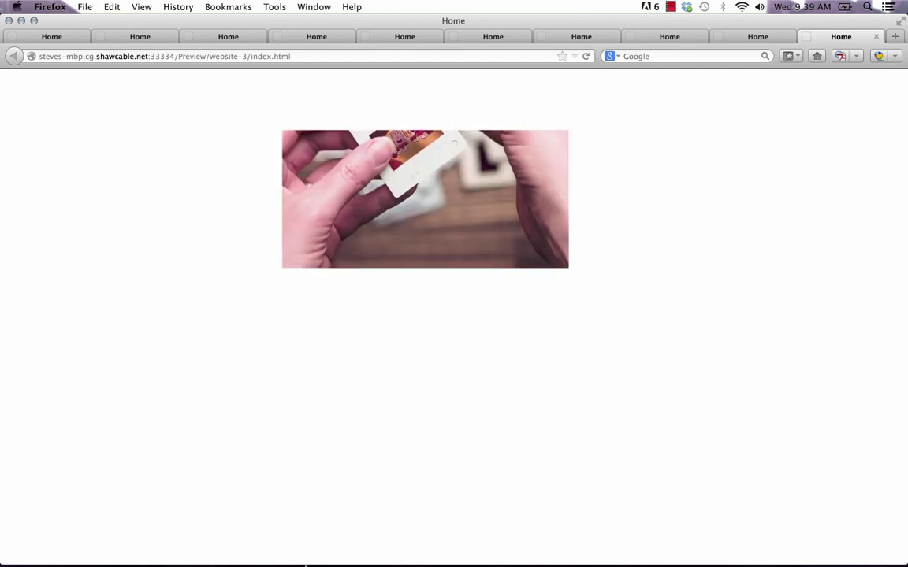
pyautogui.click(379, 544)
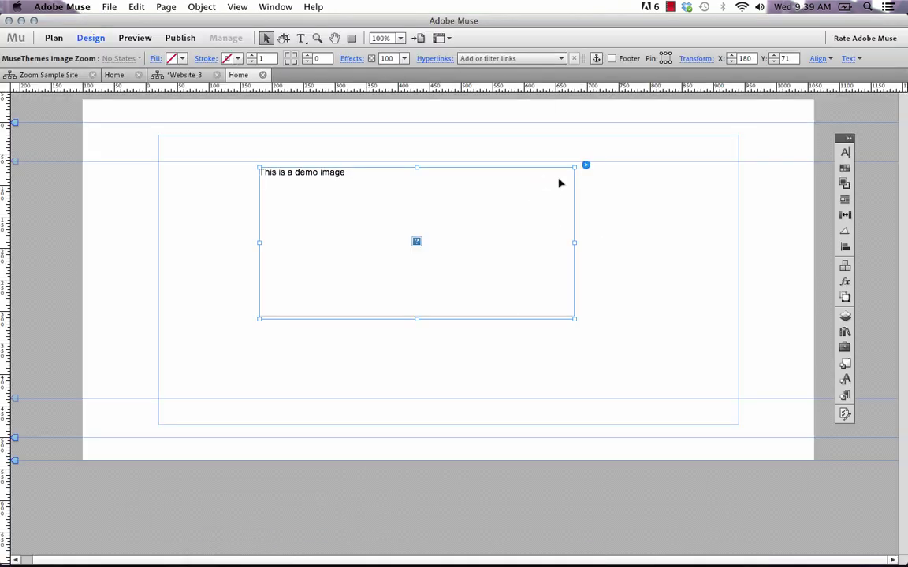
# Step: Open the MuseThemes Image Zoom Options for the widget showing sample2.jpg and box1
pyautogui.click(518, 174)
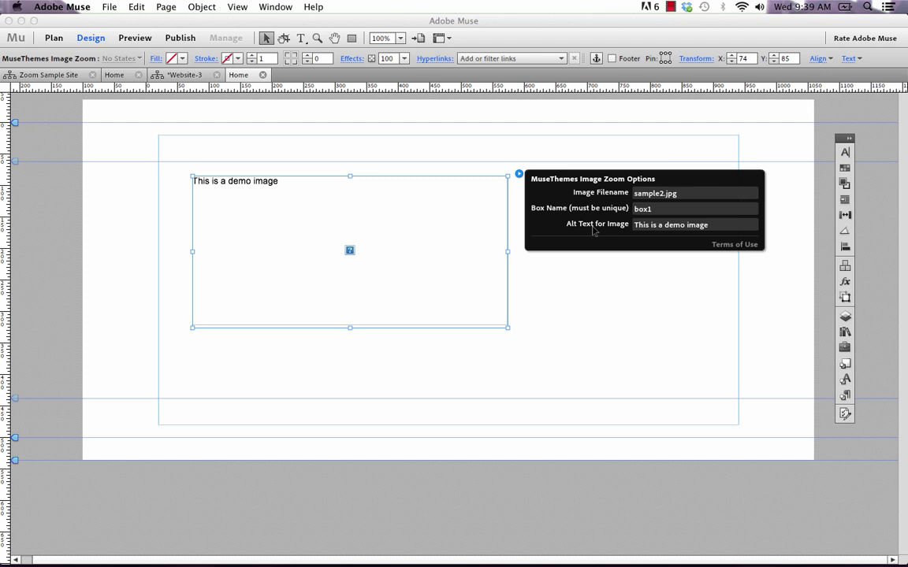
# Step: Read and dismiss the Image Zoom Terms of Use, then drag the widget left to 34, 80
pyautogui.click(733, 246)
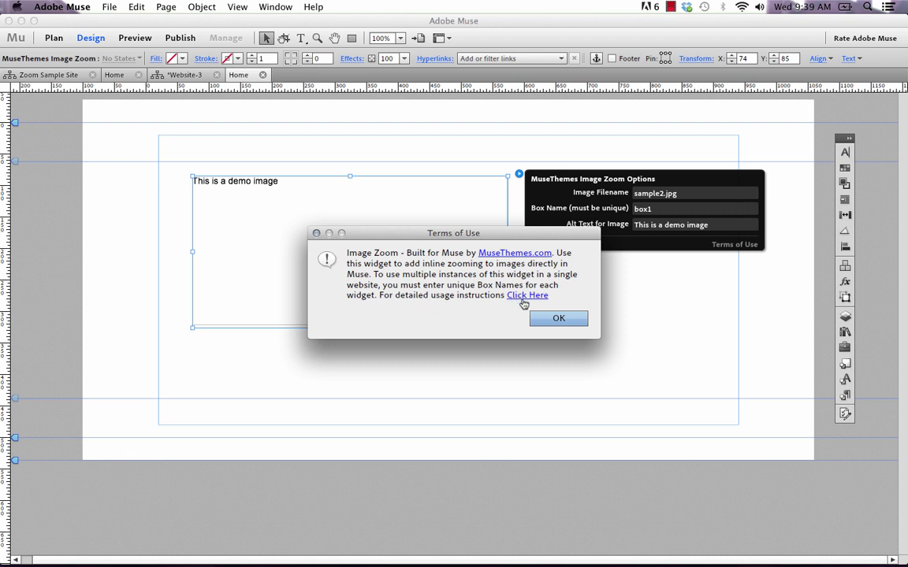
pyautogui.click(552, 324)
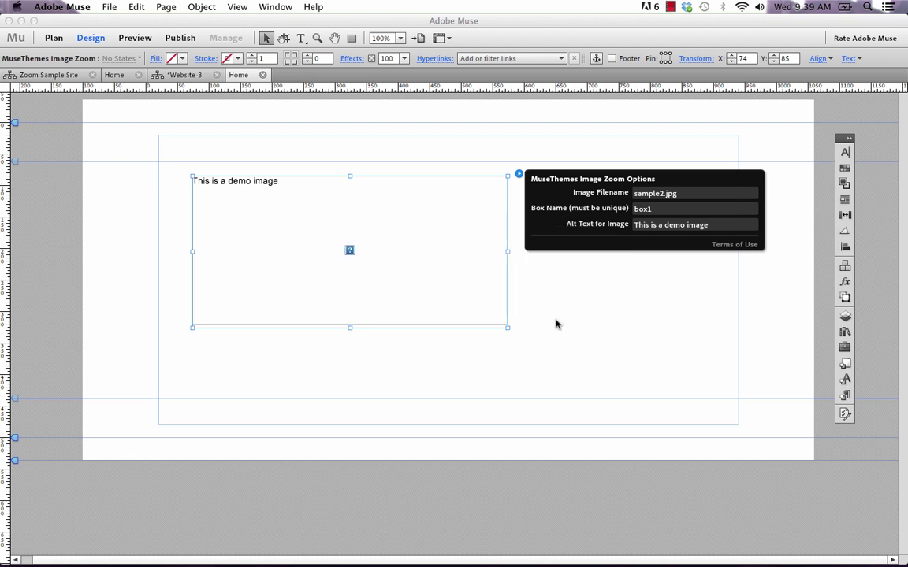
pyautogui.moveTo(468, 289); pyautogui.dragTo(446, 287)
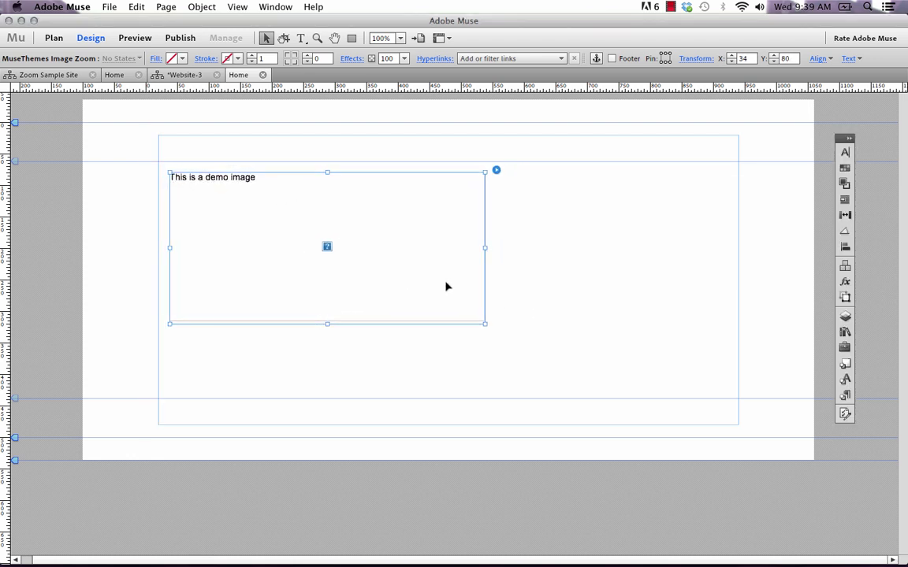